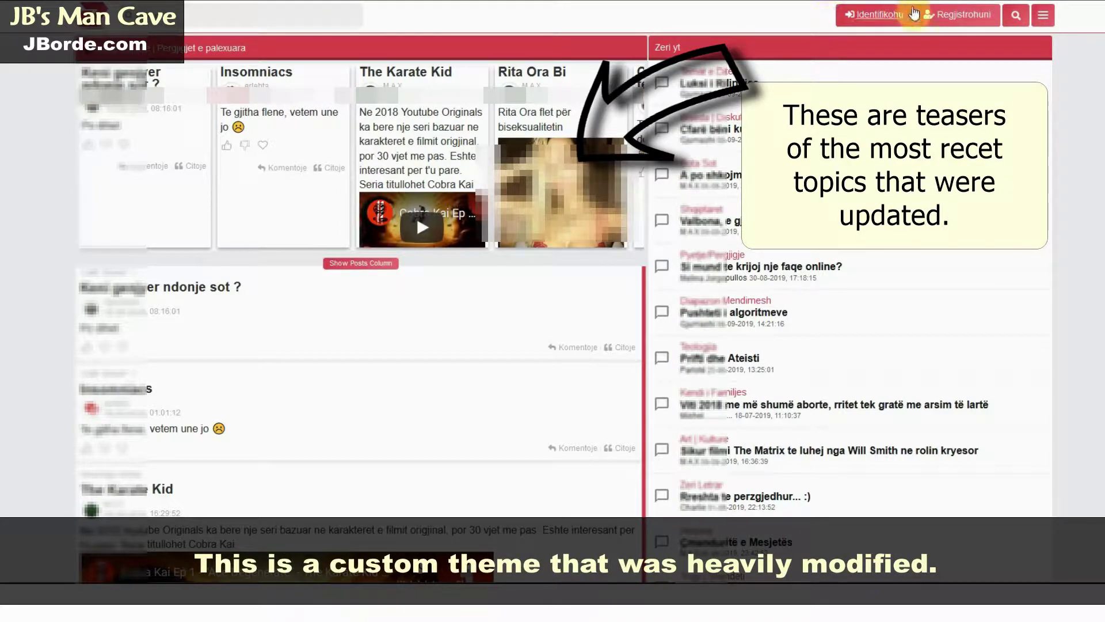
# Try the search box, side menu and posts-column toggle, then enter responsive device view
pyautogui.click(1017, 17)
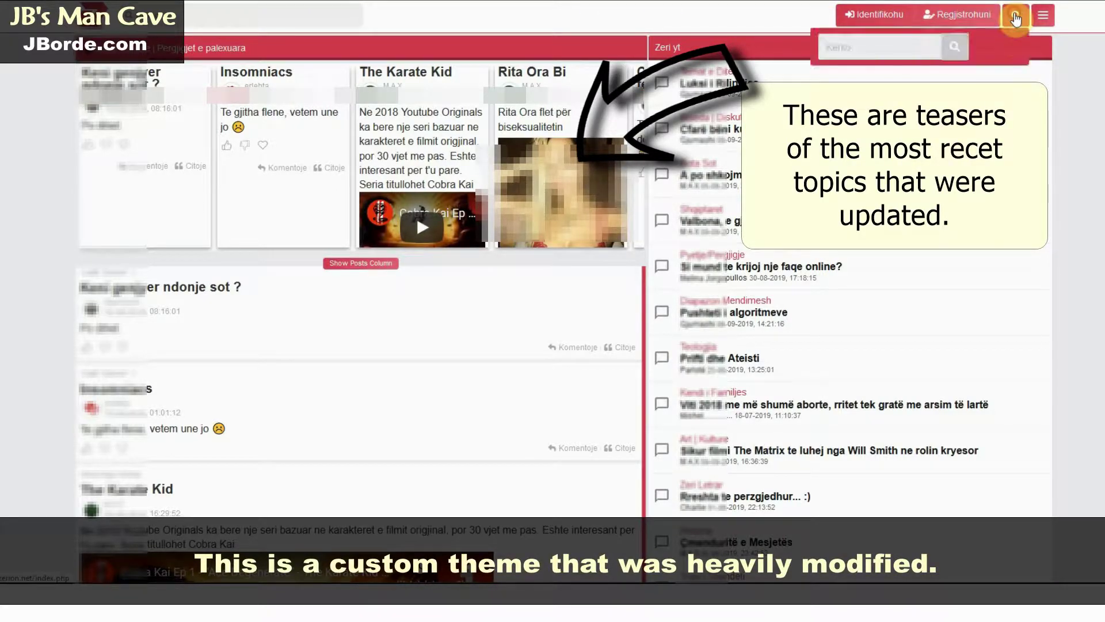
pyautogui.click(1042, 16)
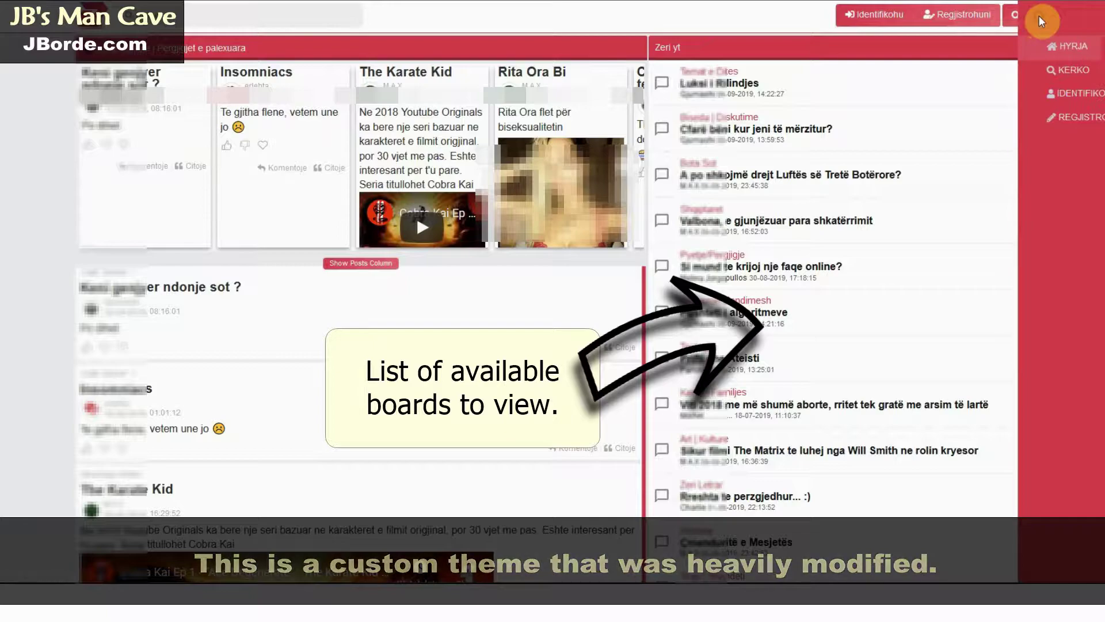
pyautogui.click(1039, 15)
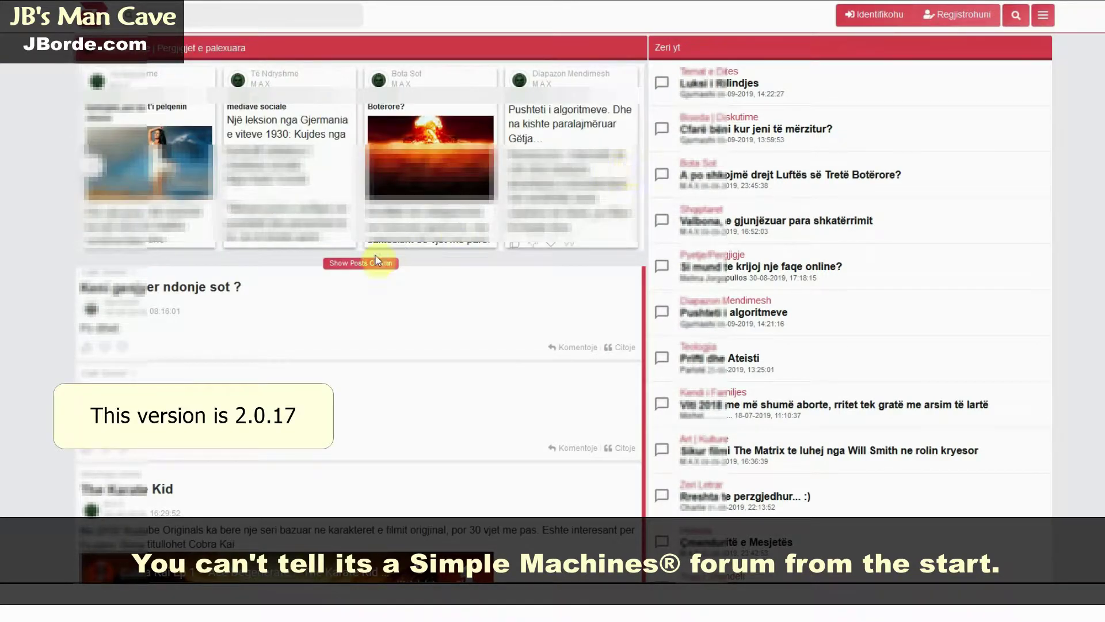
pyautogui.click(361, 265)
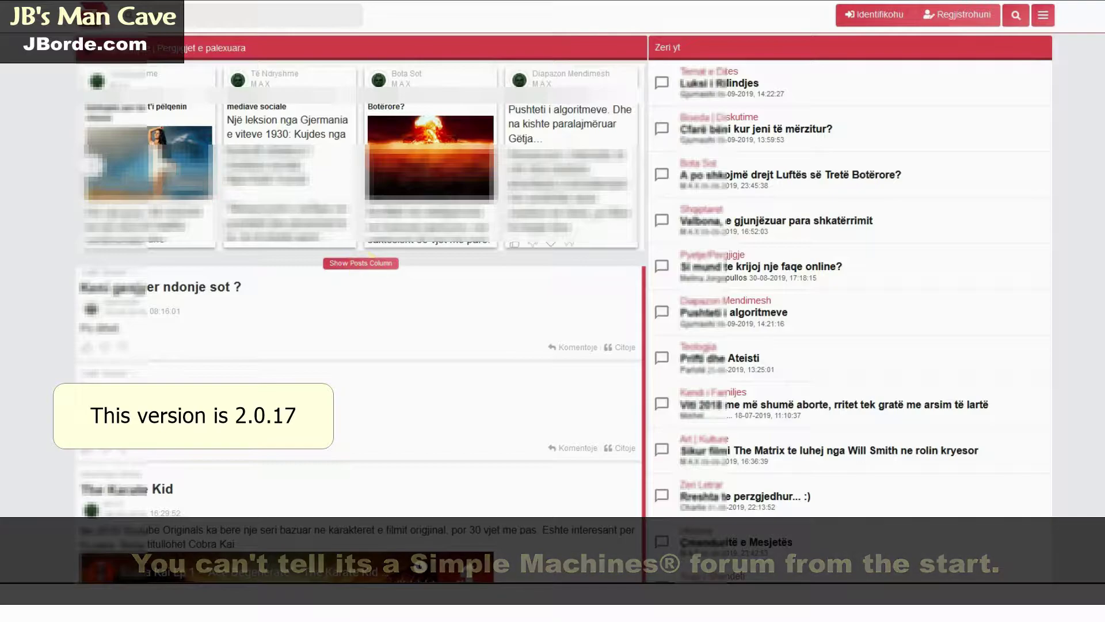
pyautogui.scroll(-5, 552, 312)
pyautogui.scroll(-5, 553, 311)
pyautogui.scroll(-5, 554, 311)
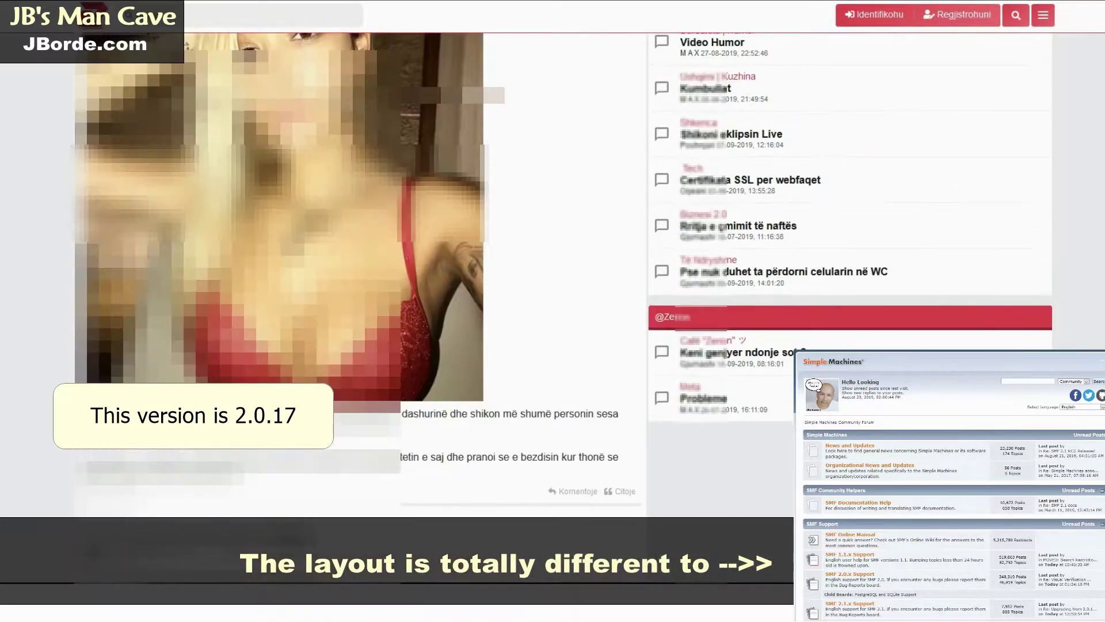
pyautogui.scroll(-2, 552, 311)
pyautogui.scroll(5, 553, 311)
pyautogui.scroll(5, 552, 311)
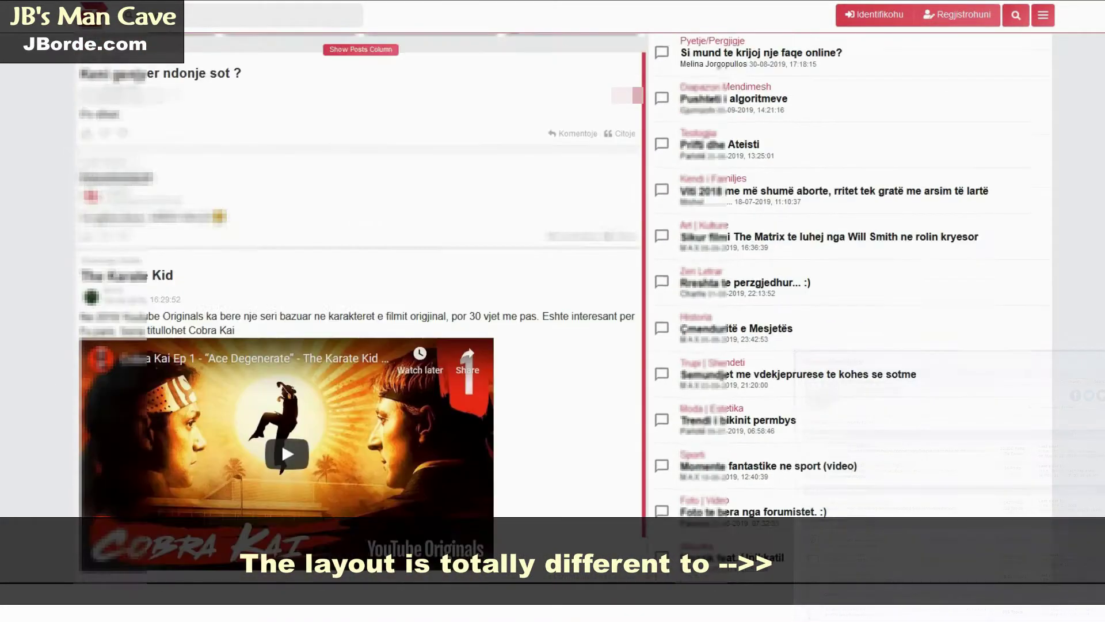
pyautogui.scroll(5, 554, 311)
pyautogui.scroll(3, 553, 311)
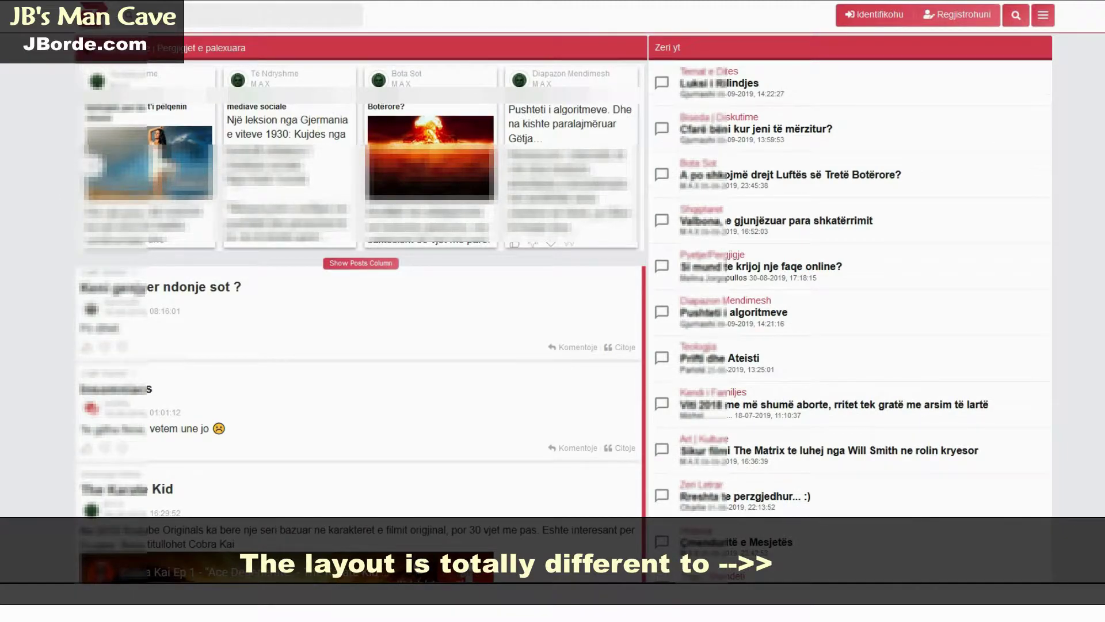
pyautogui.hotkey('ctrl', 'shift', 'm')
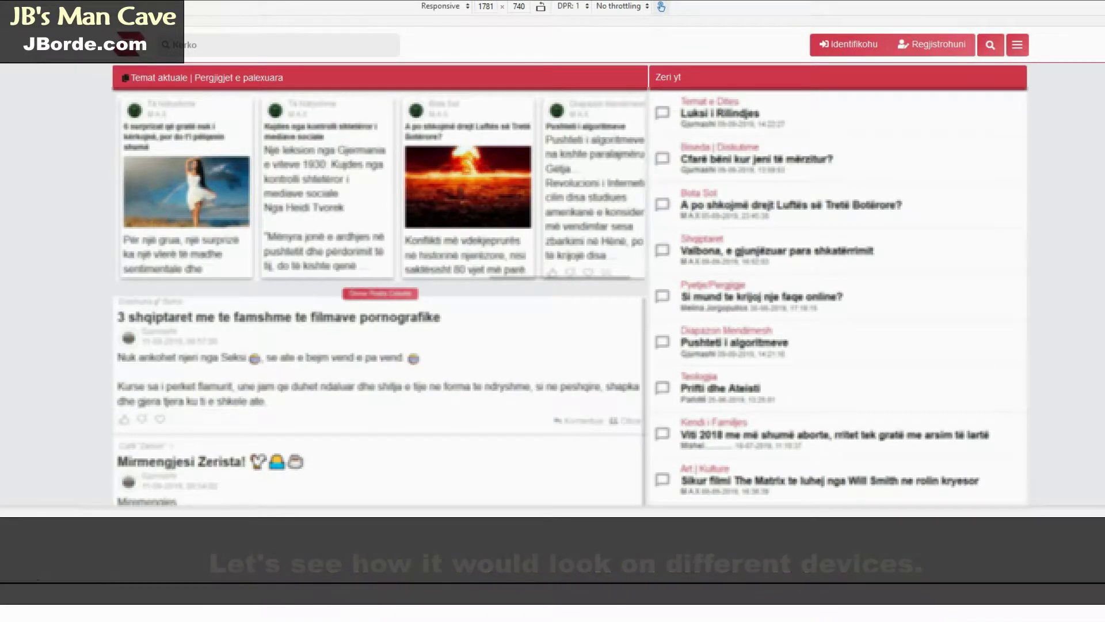
# Narrow the responsive viewport to 347 px so the forum reflows into one column
pyautogui.moveTo(1027, 293); pyautogui.dragTo(1019, 294)
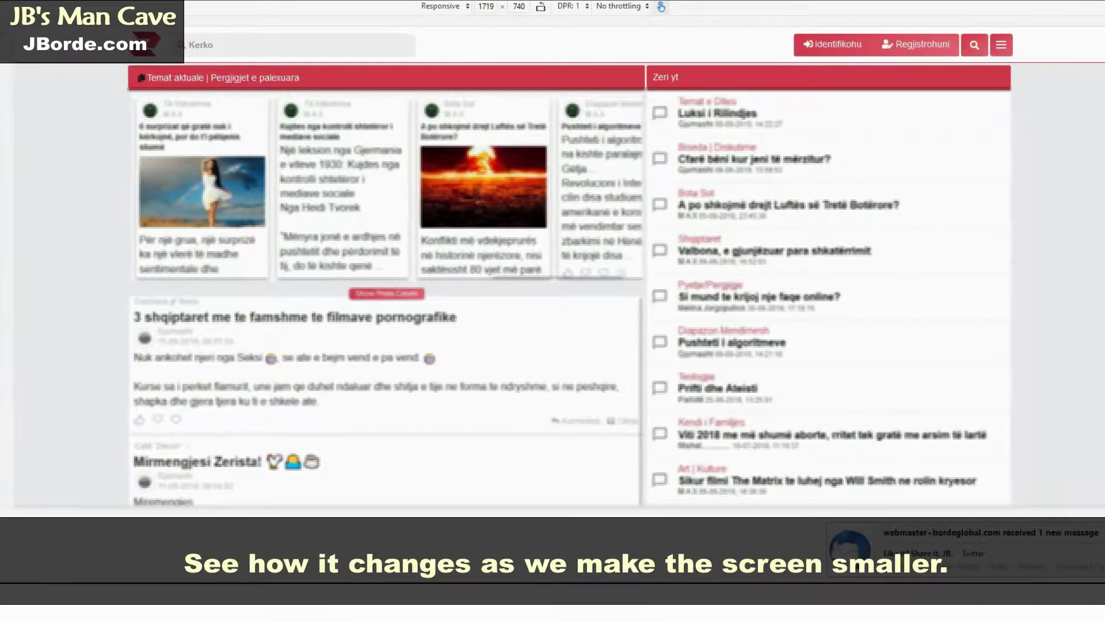
pyautogui.moveTo(1097, 232); pyautogui.dragTo(843, 243)
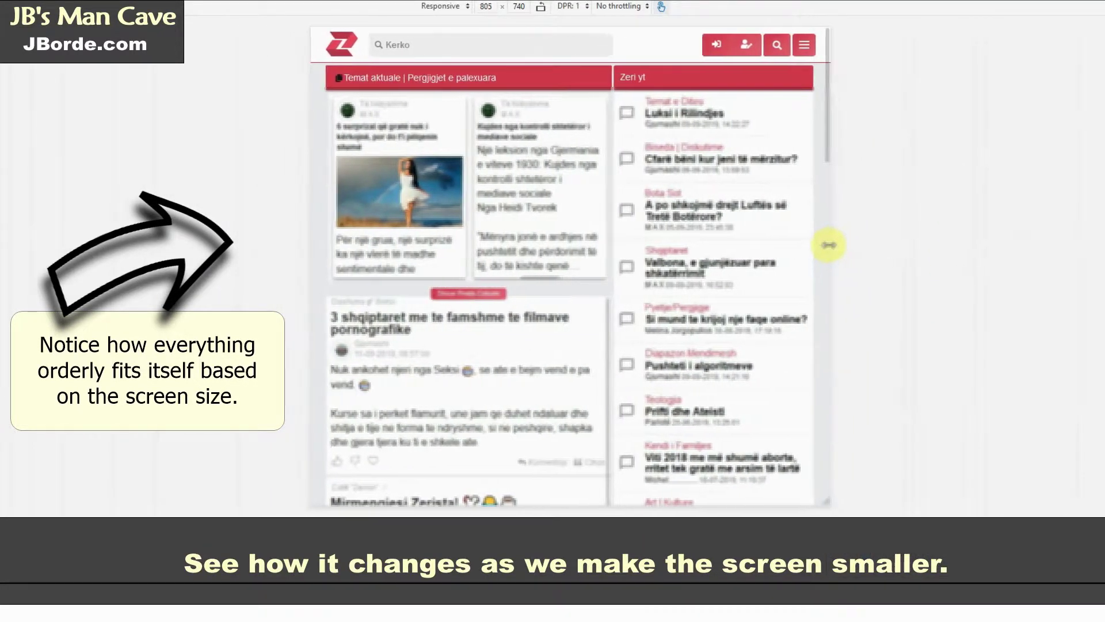
pyautogui.moveTo(843, 244); pyautogui.dragTo(685, 265)
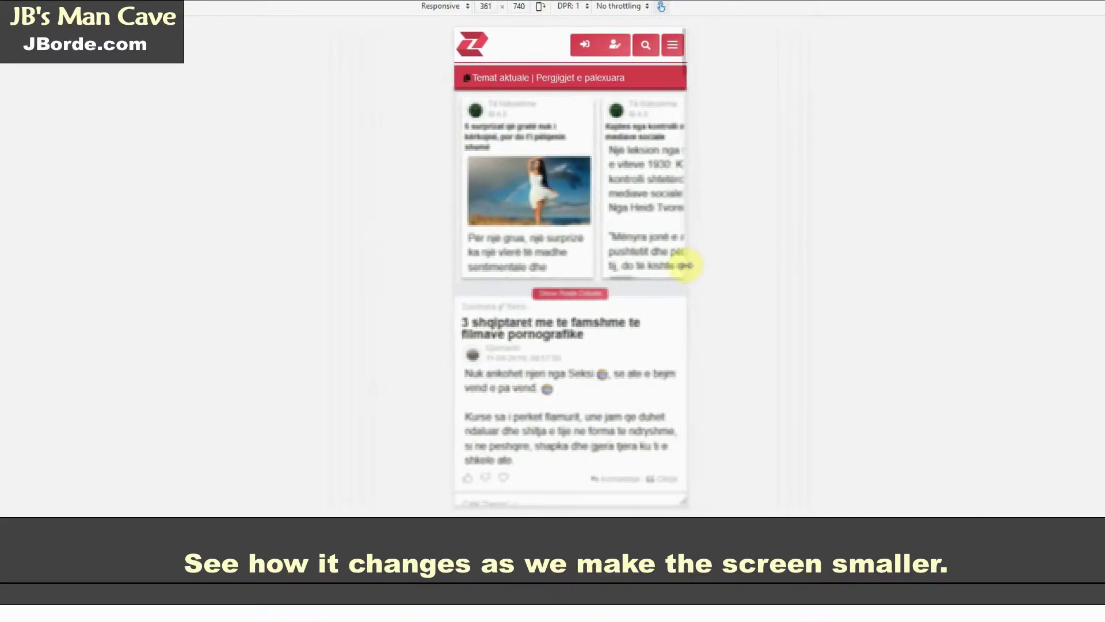
# Open and dismiss the page context menu twice on the phone-width forum
pyautogui.rightClick(630, 282)
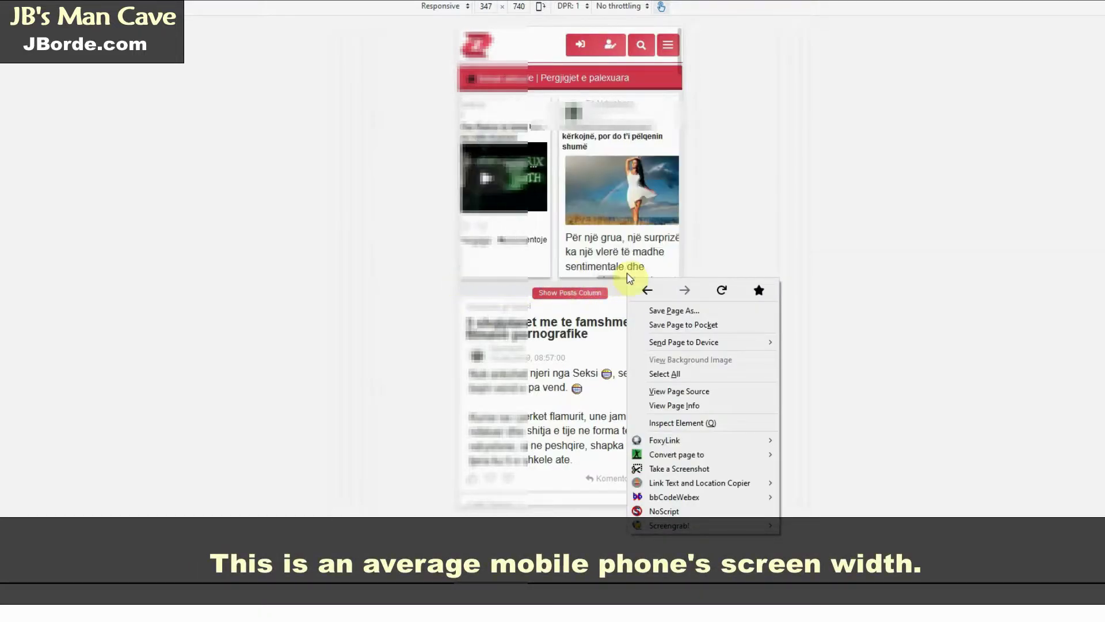
pyautogui.click(805, 221)
pyautogui.scroll(-5, 679, 292)
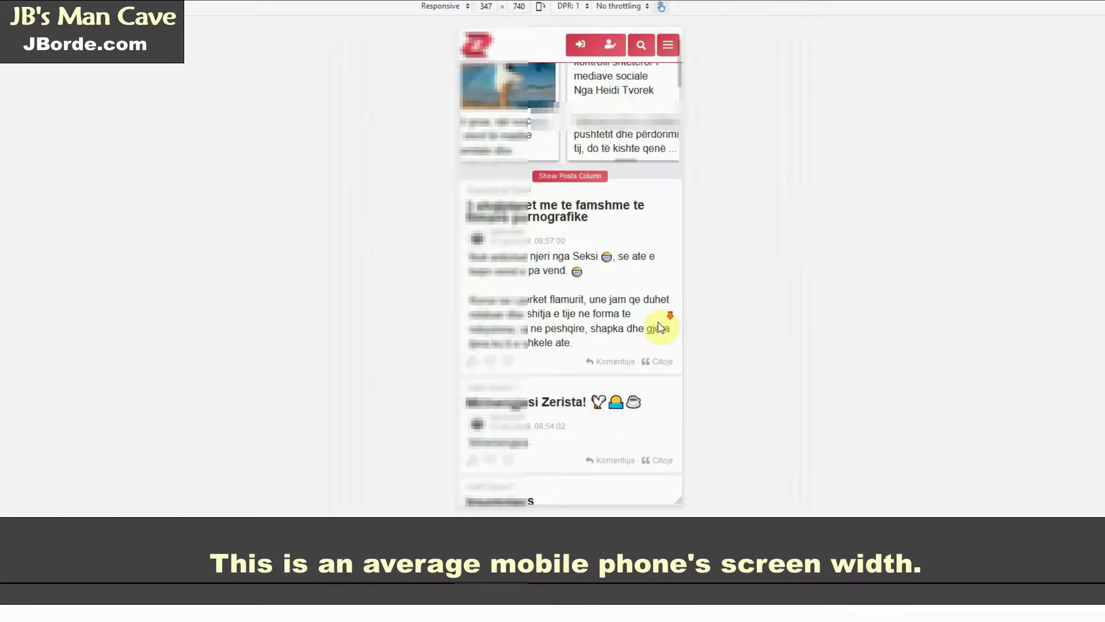
pyautogui.scroll(-5, 665, 311)
pyautogui.scroll(-5, 660, 320)
pyautogui.scroll(-4, 659, 327)
pyautogui.scroll(-5, 658, 326)
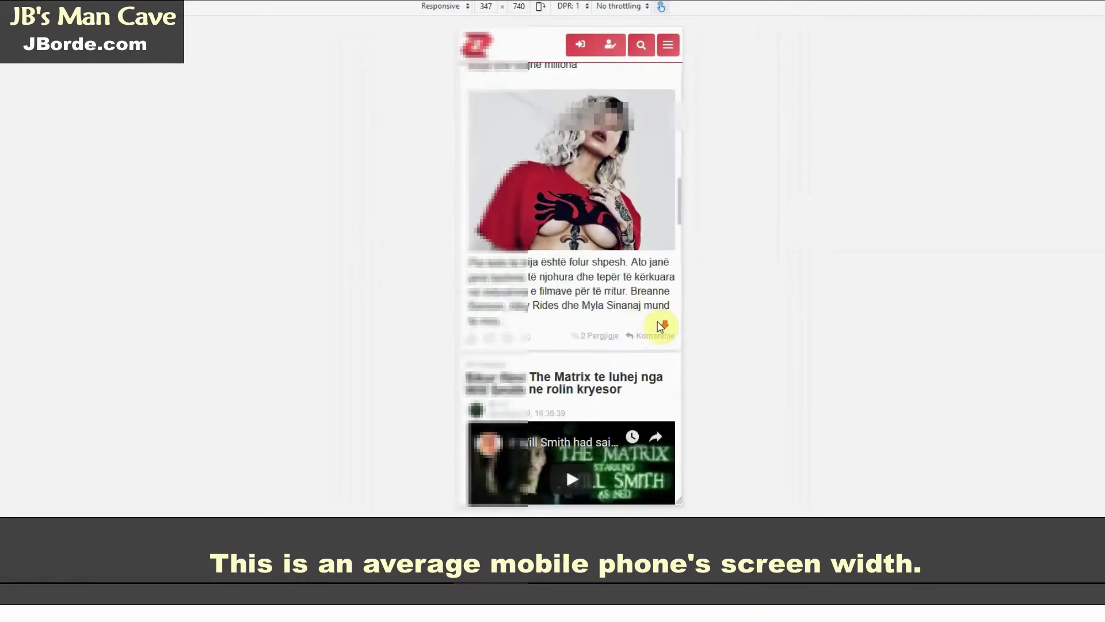
pyautogui.scroll(-5, 661, 329)
pyautogui.scroll(-5, 662, 331)
pyautogui.scroll(-4, 664, 330)
pyautogui.scroll(-5, 661, 330)
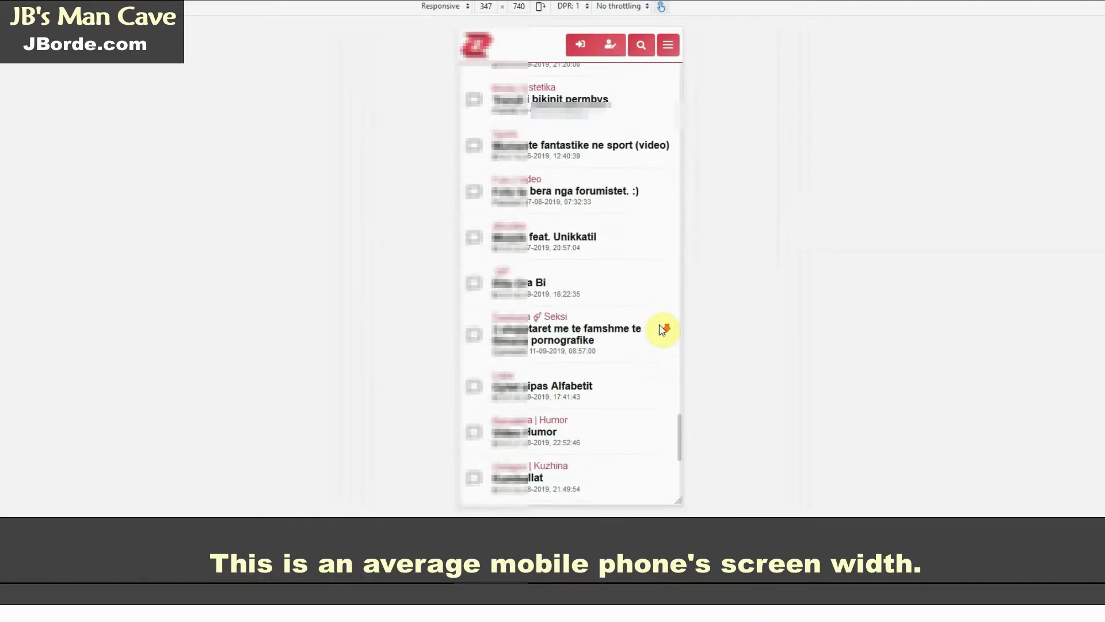
pyautogui.scroll(-5, 661, 328)
pyautogui.scroll(5, 659, 327)
pyautogui.scroll(4, 660, 327)
pyautogui.scroll(5, 660, 327)
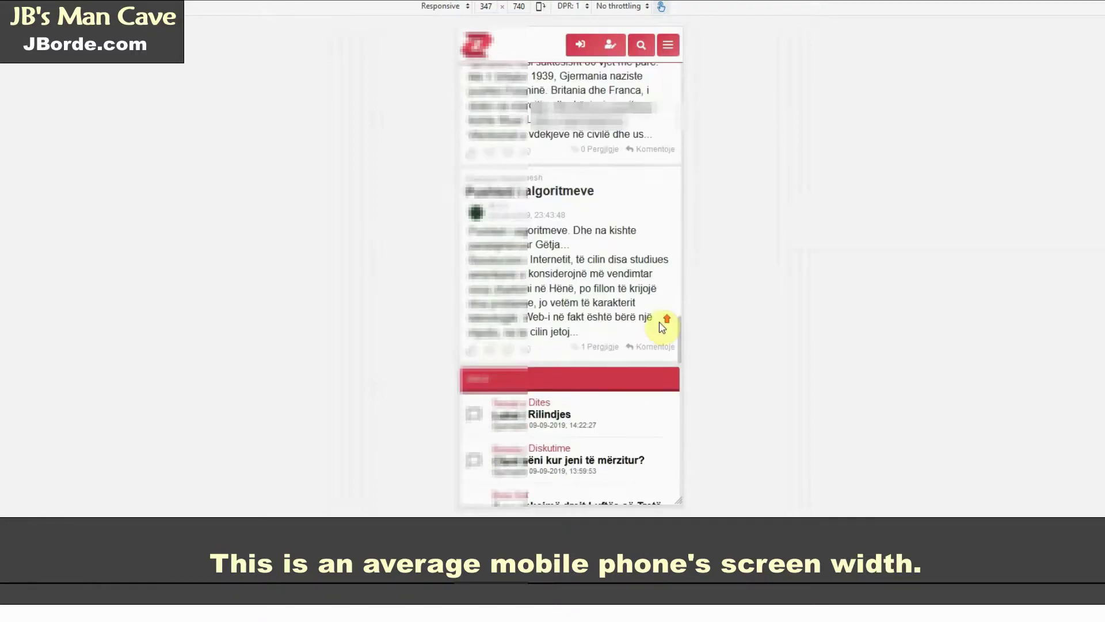
pyautogui.scroll(5, 660, 327)
pyautogui.scroll(5, 662, 326)
pyautogui.scroll(4, 663, 327)
pyautogui.scroll(5, 663, 327)
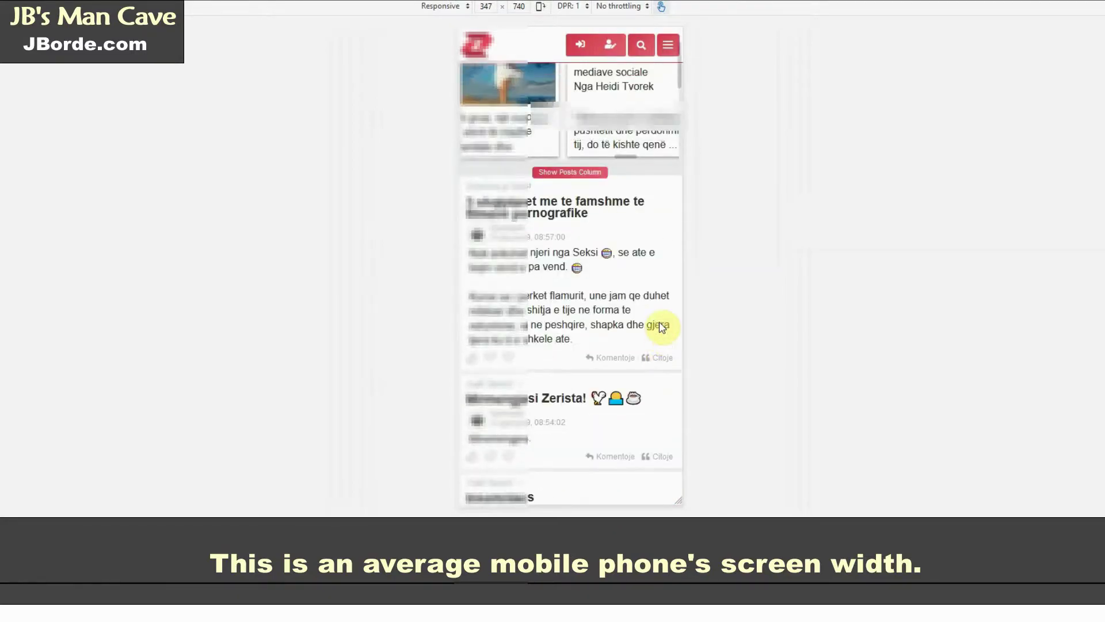
pyautogui.scroll(3, 662, 326)
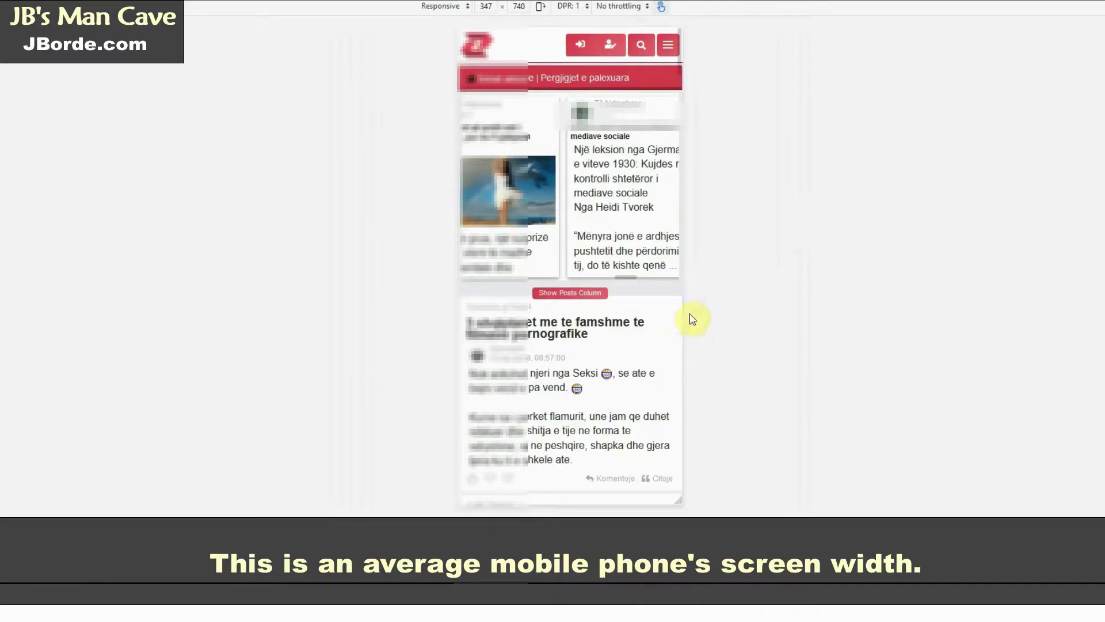
pyautogui.rightClick(633, 281)
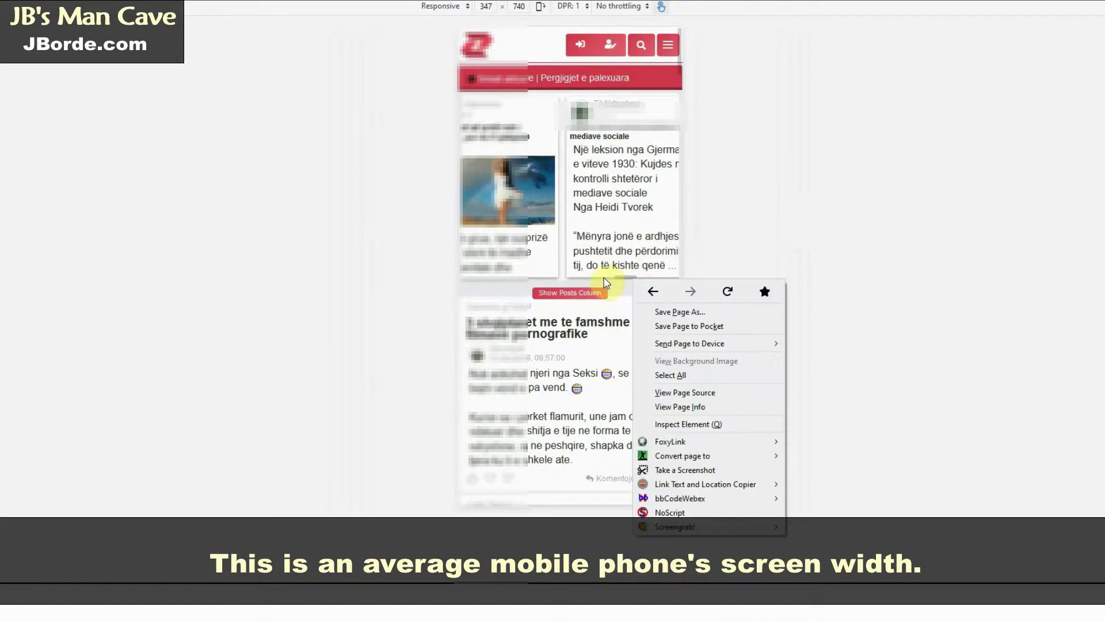
pyautogui.click(596, 235)
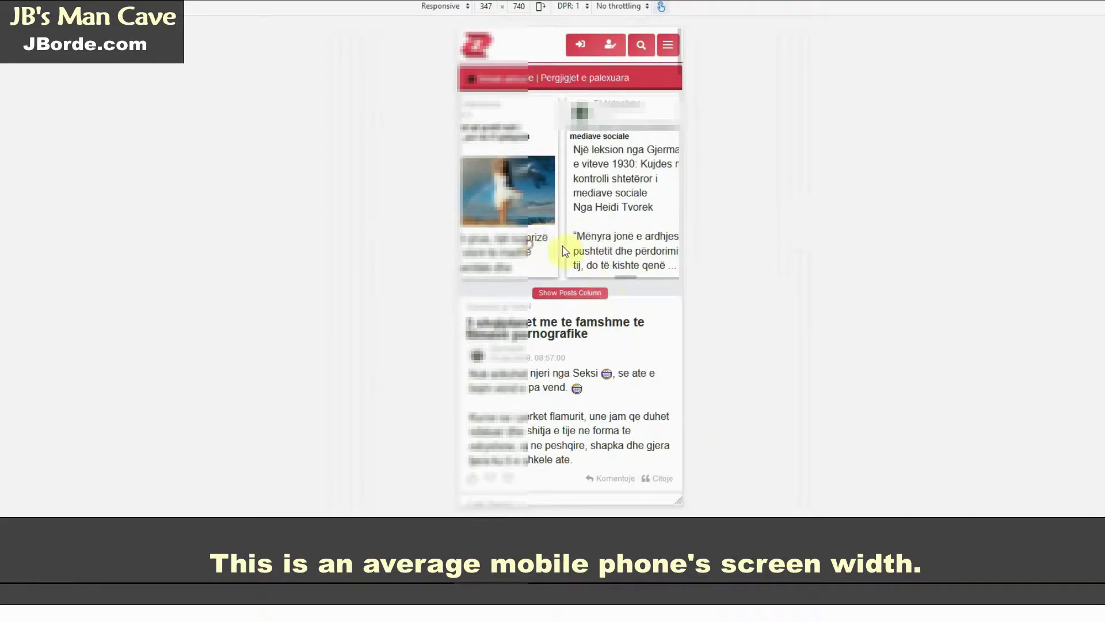
# Slide the teaser carousel back and forth through several posts, dismissing context menus
pyautogui.moveTo(623, 277); pyautogui.dragTo(485, 281)
pyautogui.rightClick(633, 280)
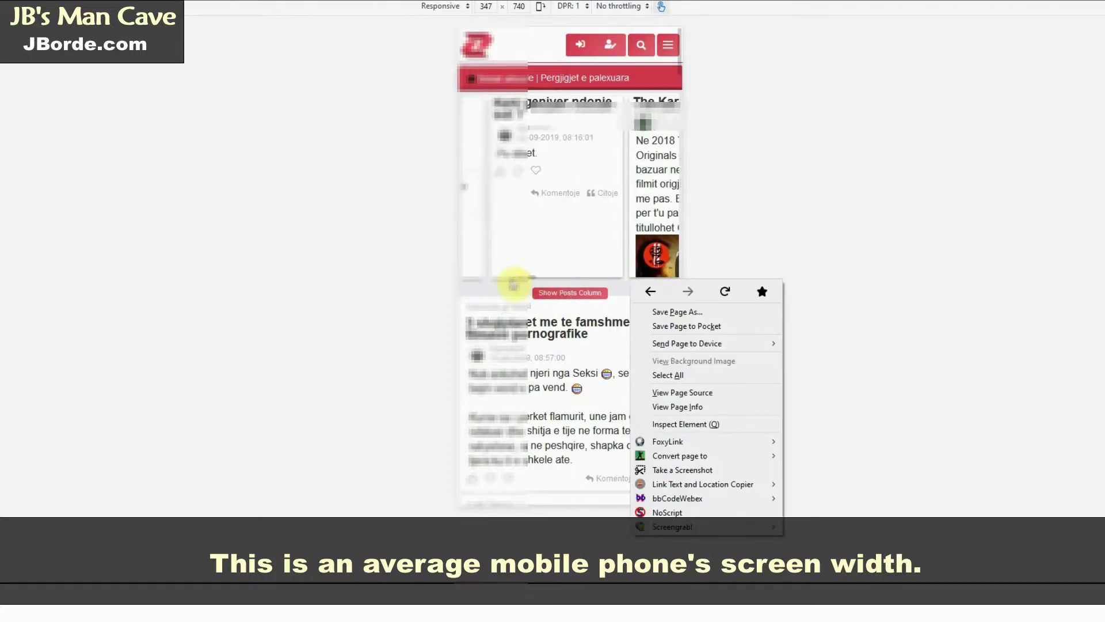
pyautogui.click(789, 206)
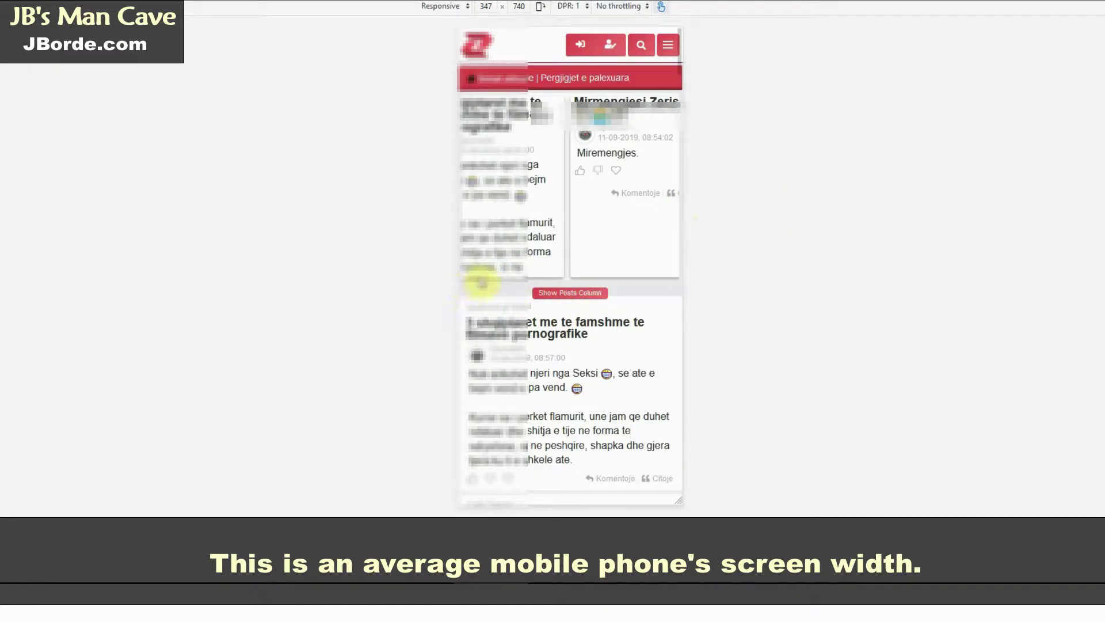
pyautogui.moveTo(481, 282); pyautogui.dragTo(595, 278)
pyautogui.rightClick(595, 278)
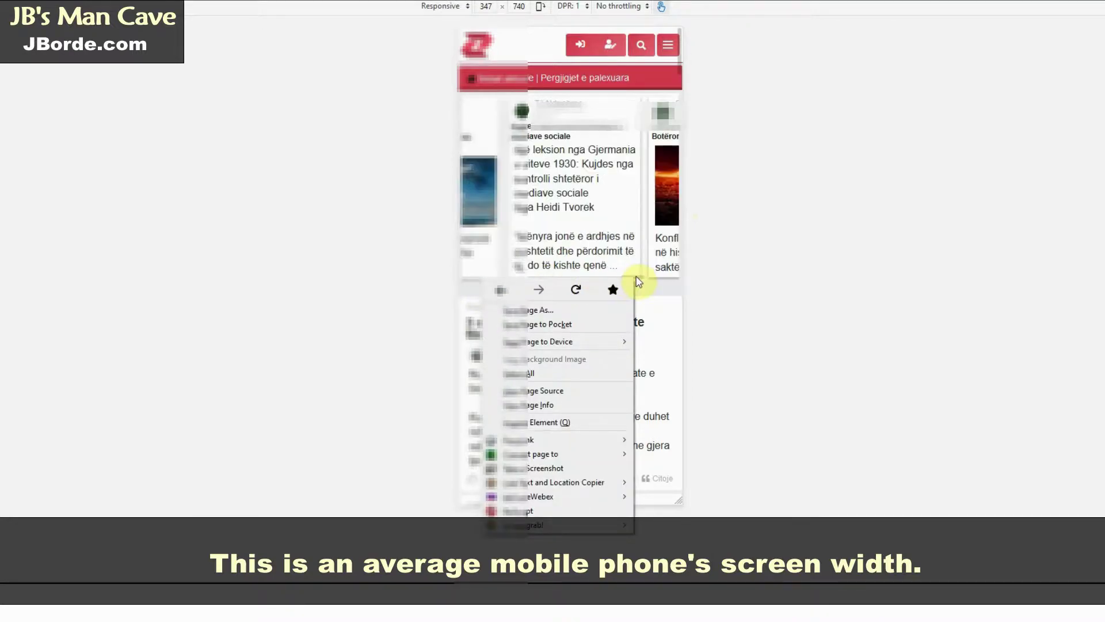
pyautogui.click(753, 255)
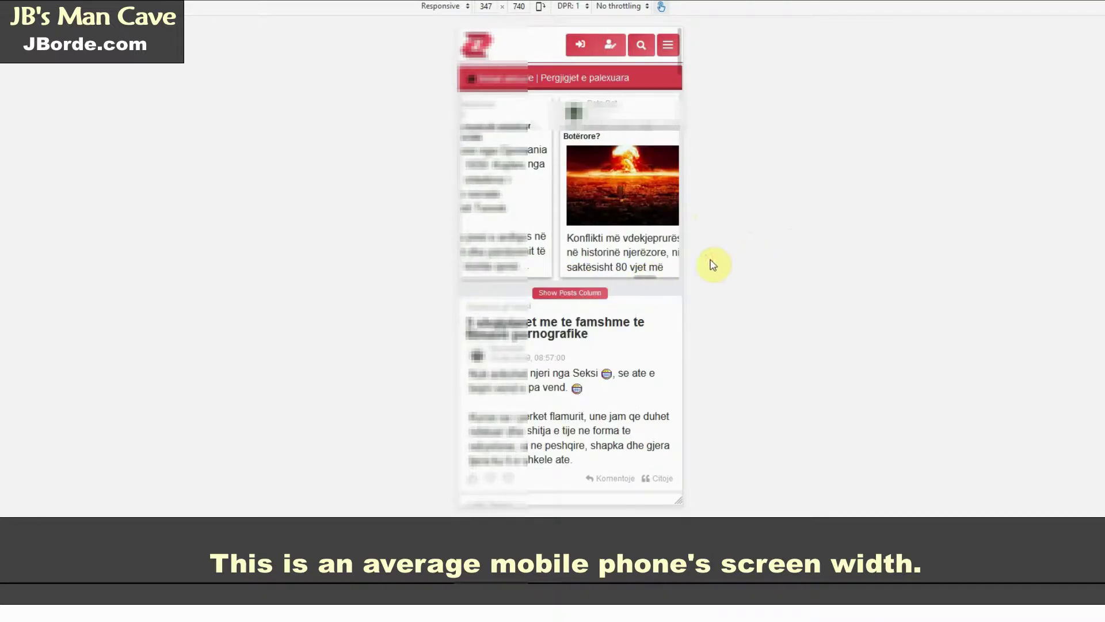
pyautogui.scroll(-3, 646, 272)
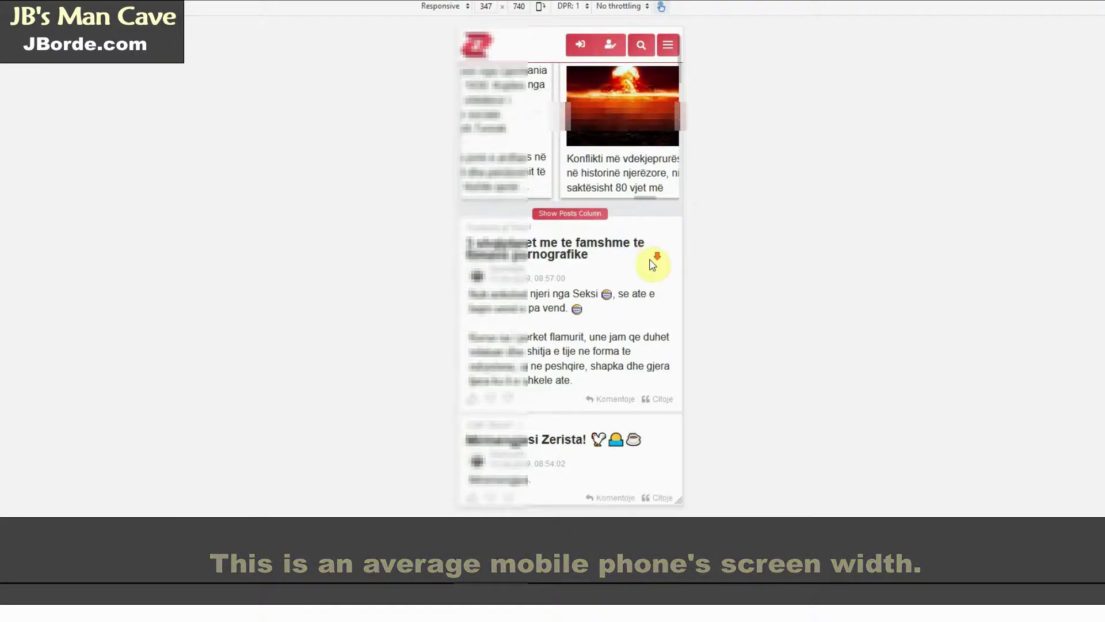
pyautogui.scroll(-5, 652, 269)
pyautogui.scroll(-4, 651, 269)
pyautogui.scroll(5, 651, 269)
pyautogui.scroll(5, 651, 269)
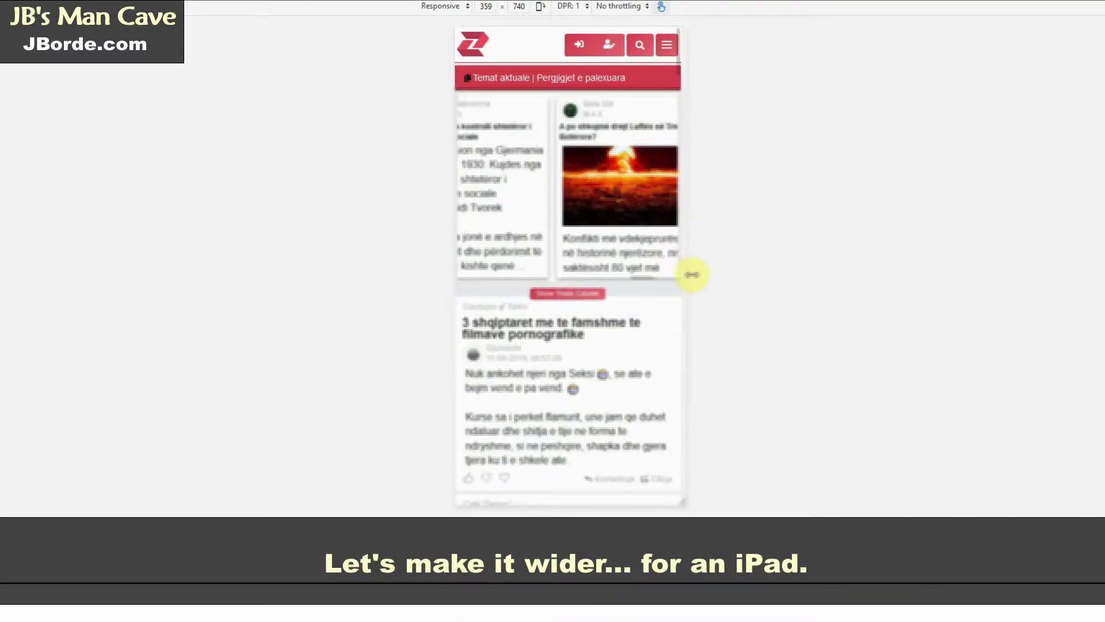
# Widen the viewport to 447 px, then emulate a Galaxy S9 phone
pyautogui.moveTo(683, 275); pyautogui.dragTo(715, 275)
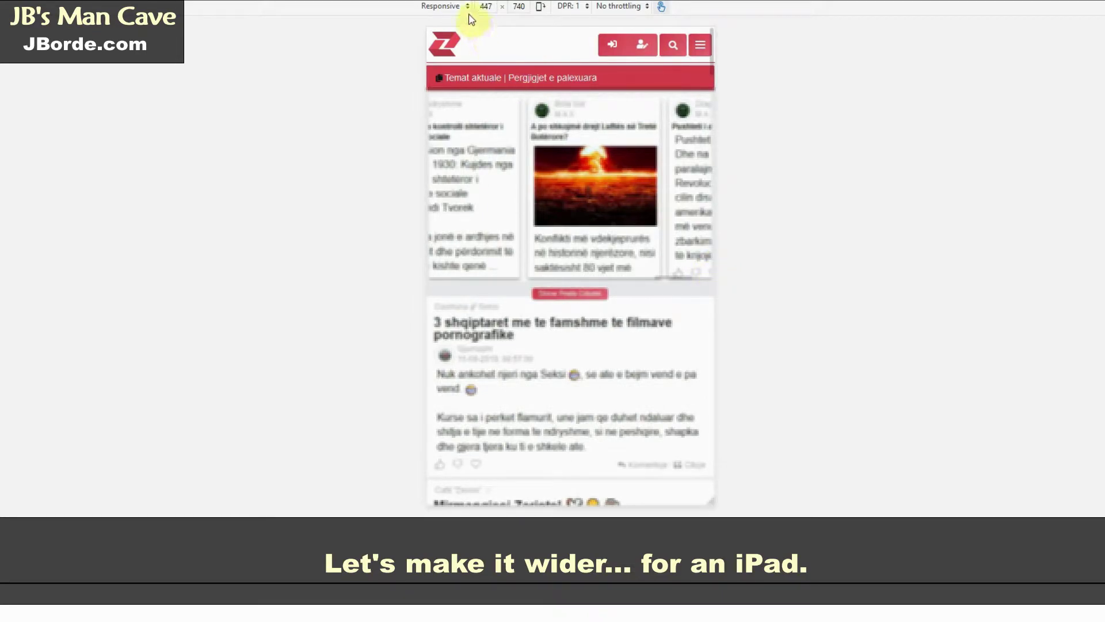
pyautogui.click(466, 7)
pyautogui.click(449, 25)
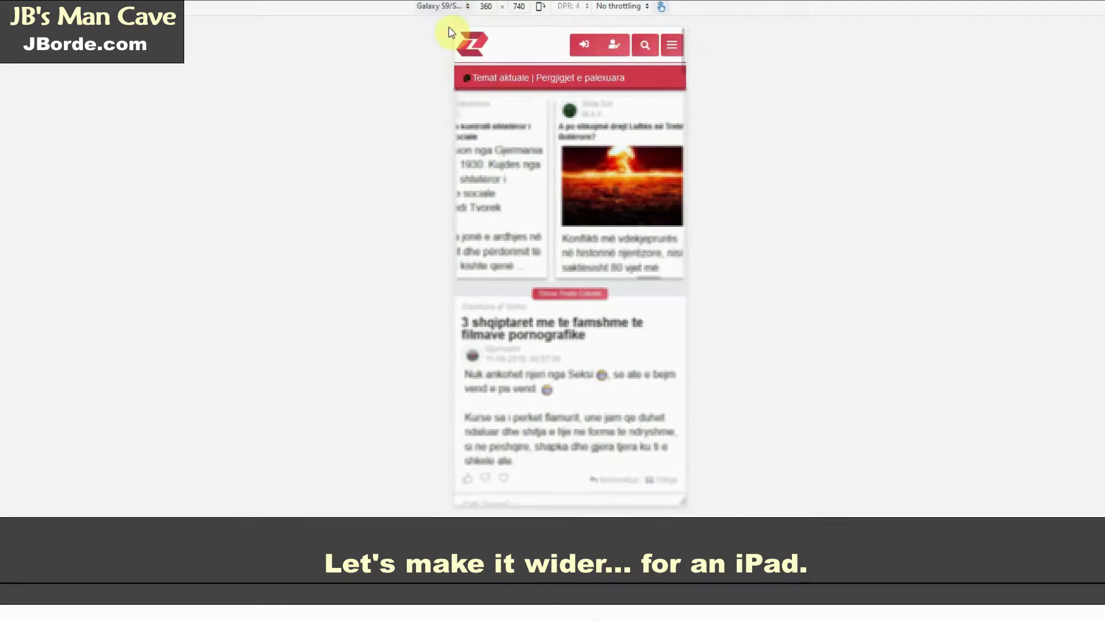
pyautogui.scroll(-5, 596, 198)
pyautogui.scroll(5, 597, 197)
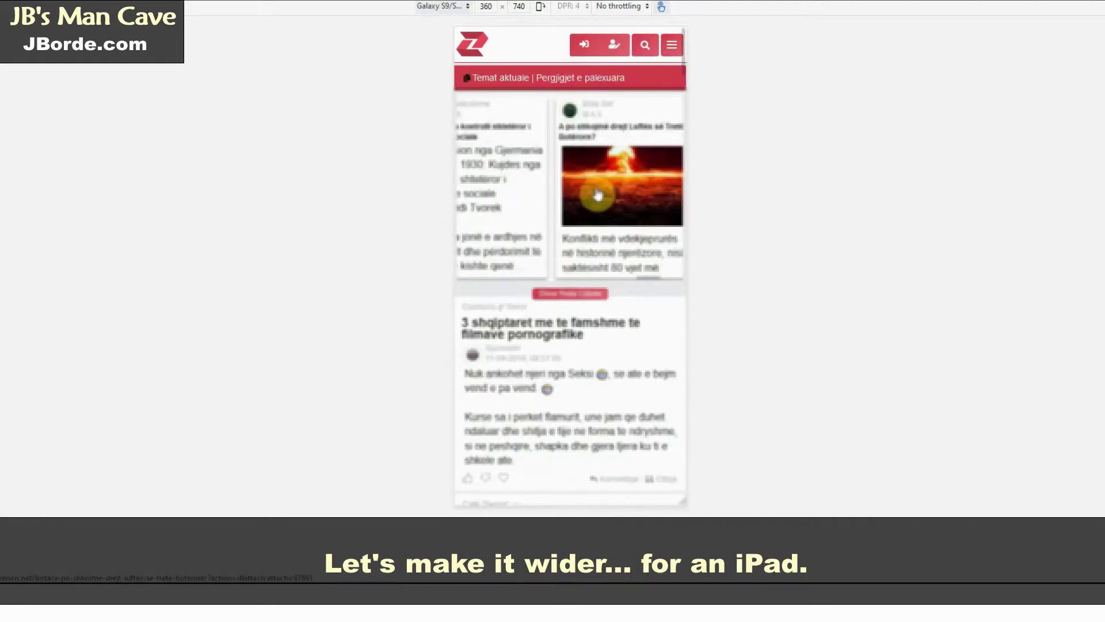
# Switch emulation to iPad (768 × 1024), then to iPhone X/XS (375 × 812)
pyautogui.click(467, 9)
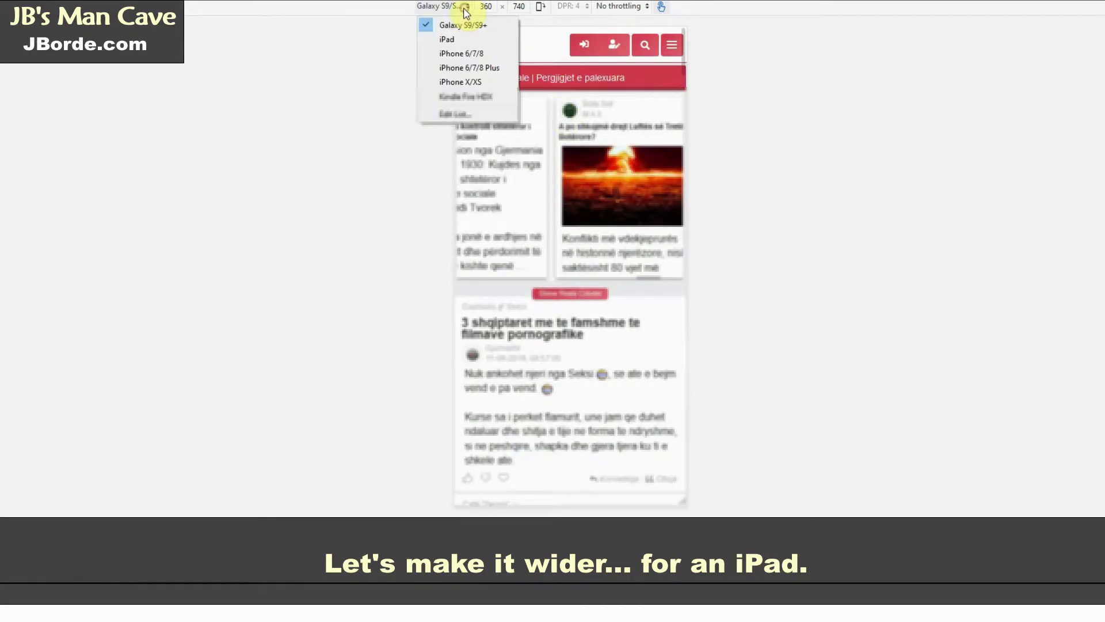
pyautogui.click(452, 40)
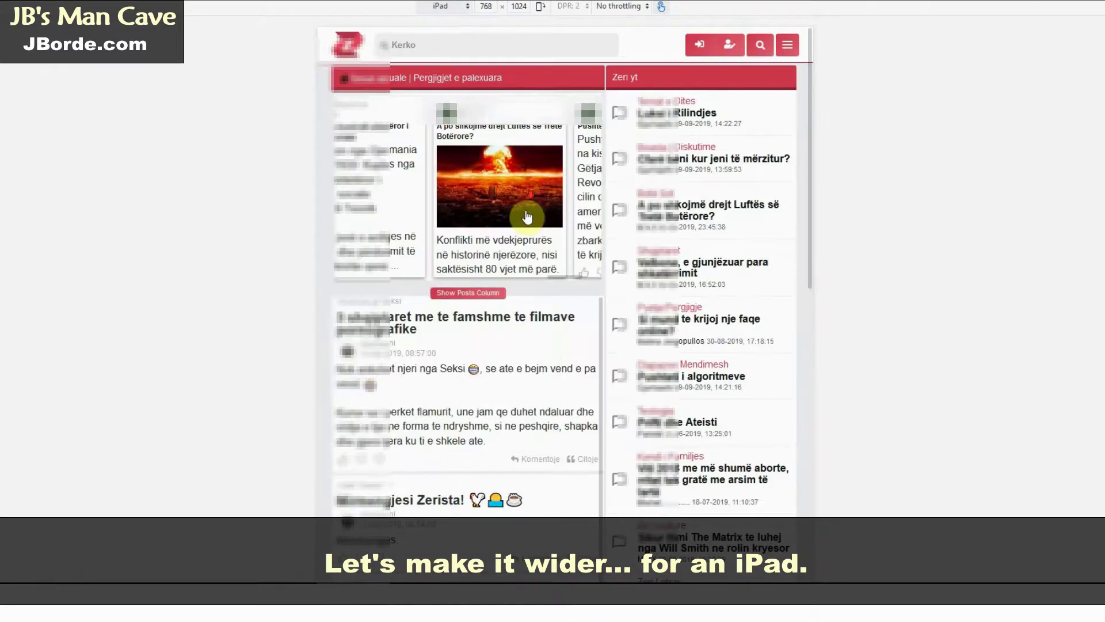
pyautogui.scroll(-5, 526, 227)
pyautogui.scroll(-3, 527, 227)
pyautogui.scroll(5, 527, 227)
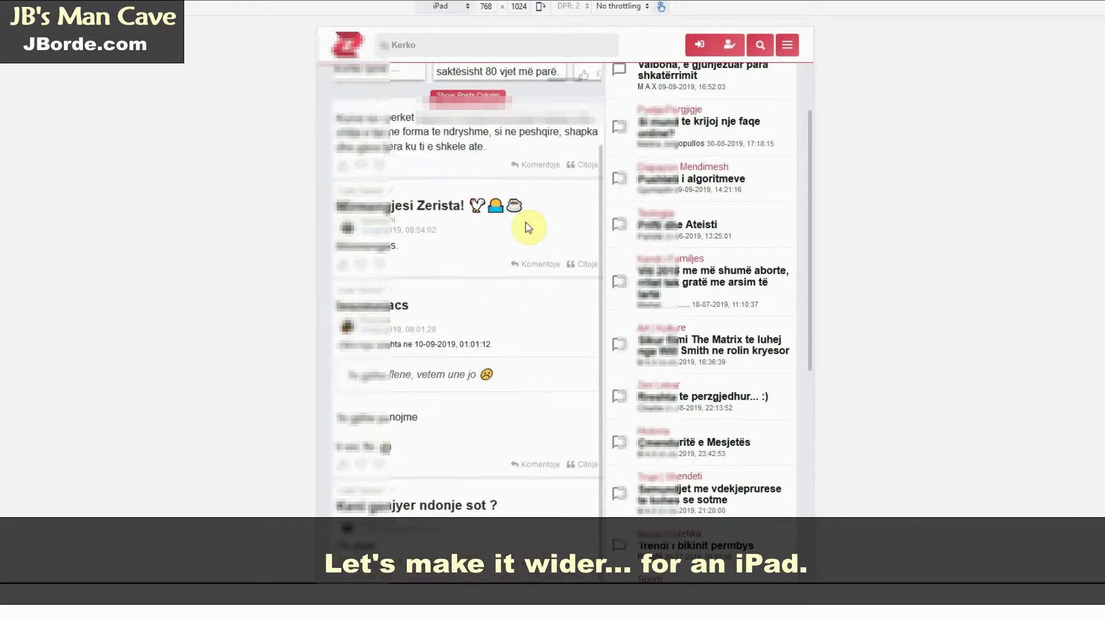
pyautogui.scroll(3, 527, 226)
pyautogui.scroll(5, 527, 227)
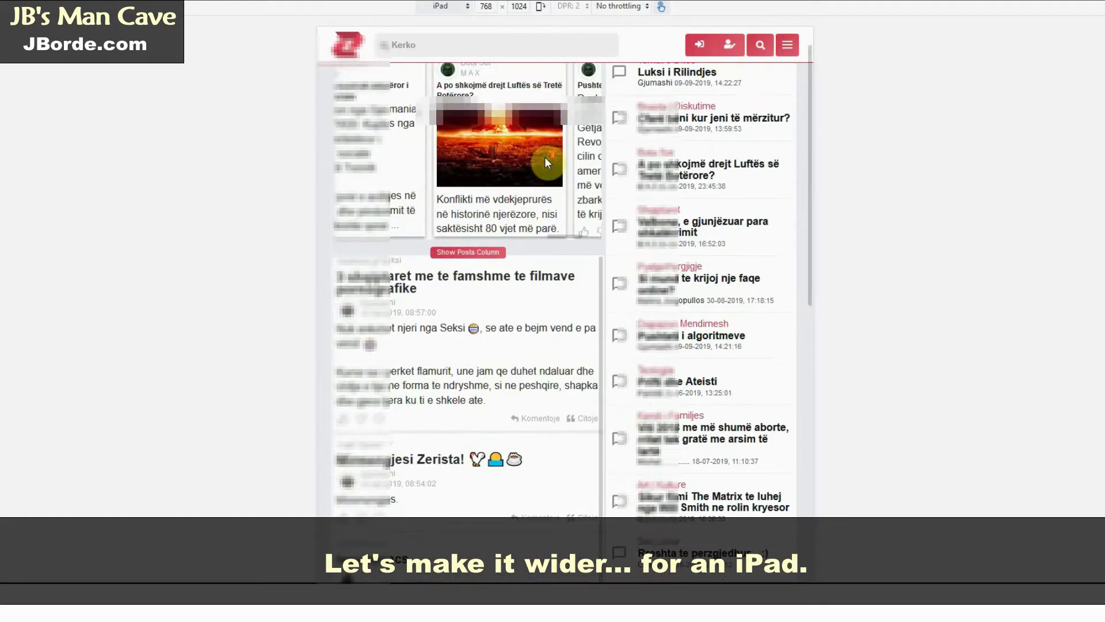
pyautogui.scroll(5, 526, 227)
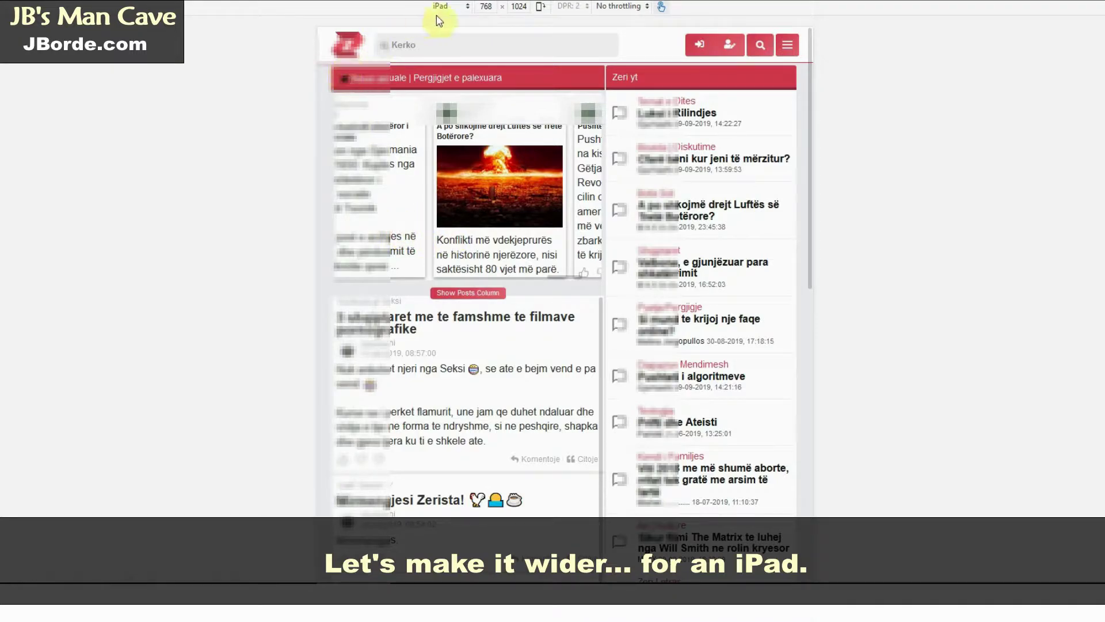
pyautogui.click(466, 7)
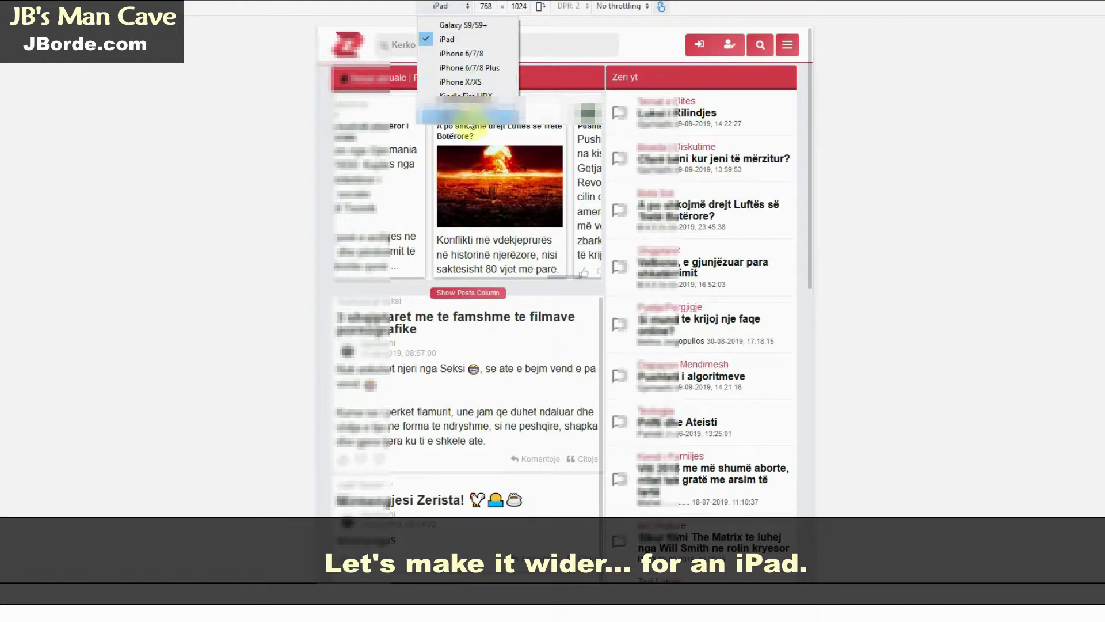
pyautogui.click(460, 81)
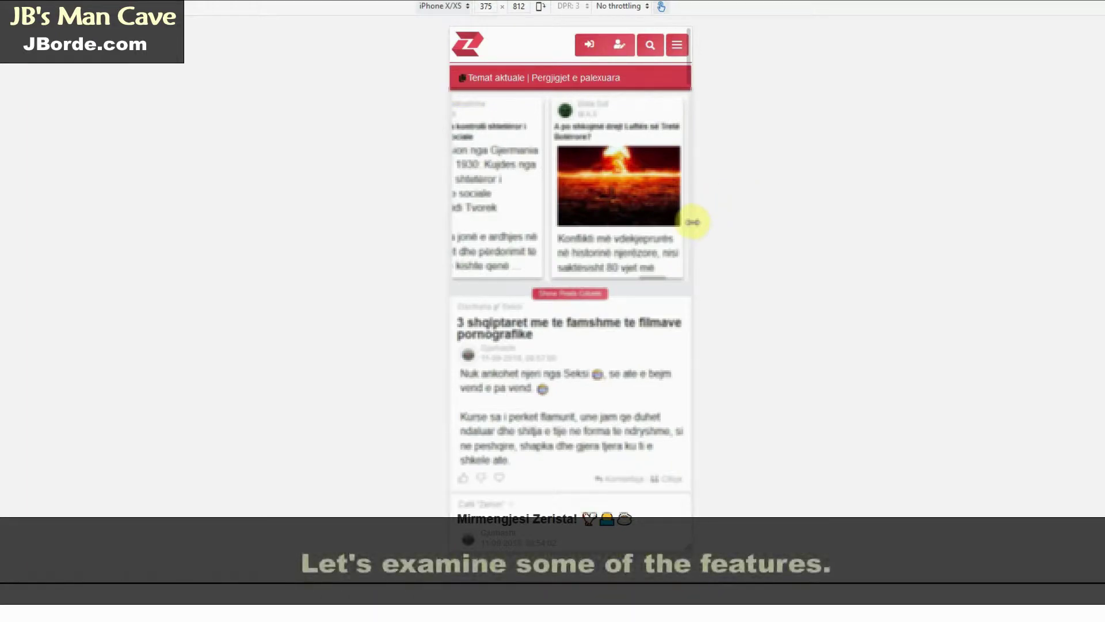
# Widen the emulated screen past 737 and 973 px back to about 1791 px desktop width
pyautogui.moveTo(693, 222); pyautogui.dragTo(824, 222)
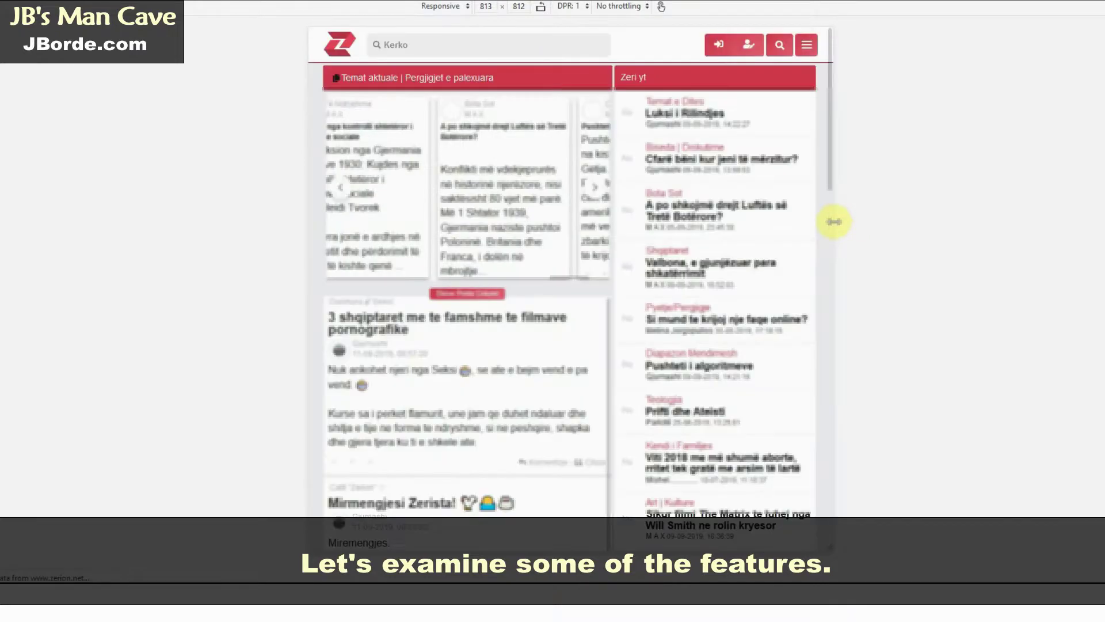
pyautogui.moveTo(833, 222); pyautogui.dragTo(1104, 229)
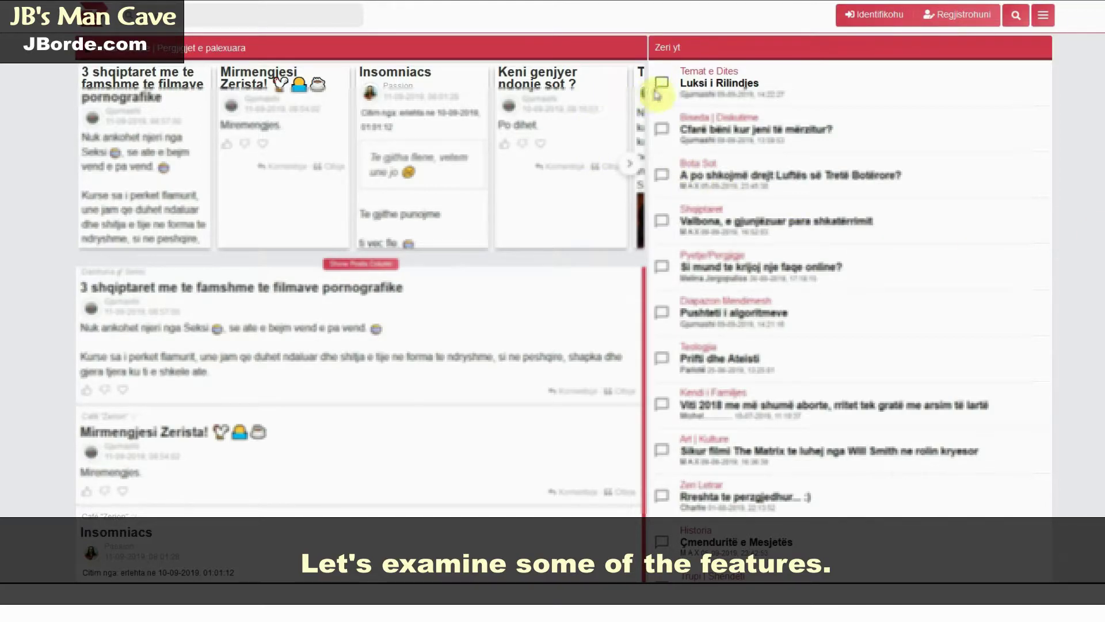
# Open the Temat e Dites board from the board index
pyautogui.click(713, 73)
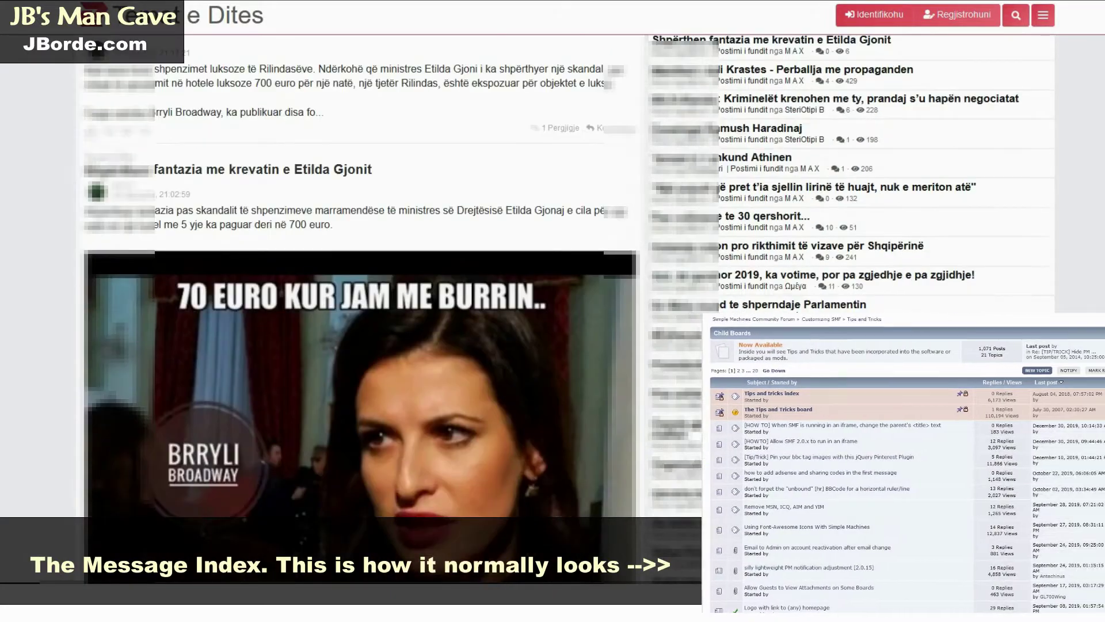
pyautogui.scroll(-5, 553, 311)
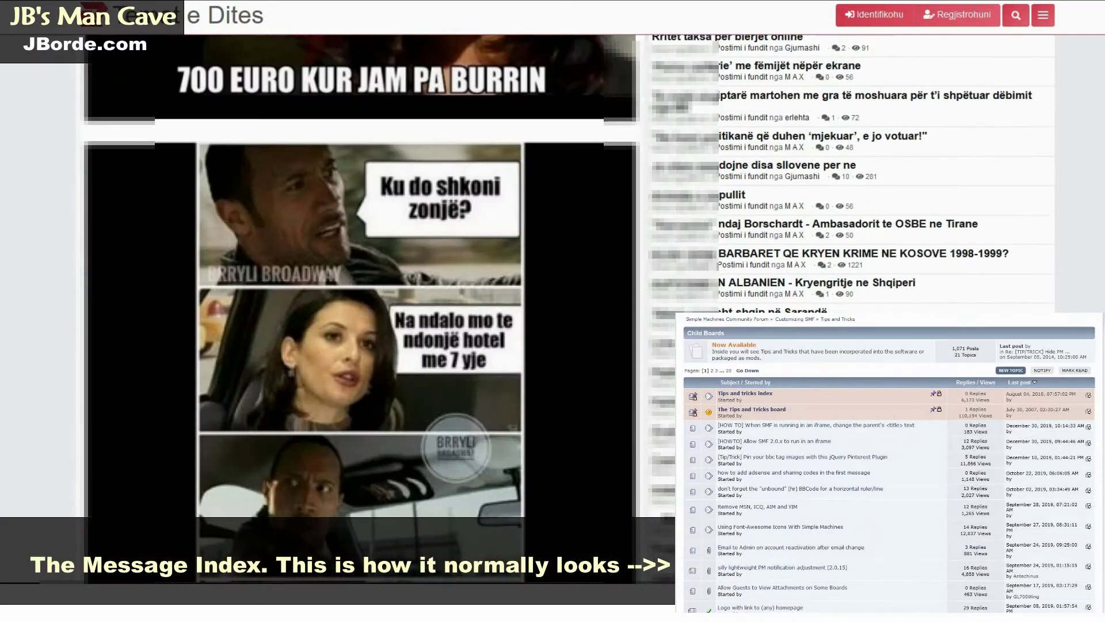
pyautogui.scroll(-5, 553, 311)
pyautogui.scroll(-5, 553, 312)
pyautogui.scroll(-5, 346, 311)
pyautogui.scroll(-5, 346, 311)
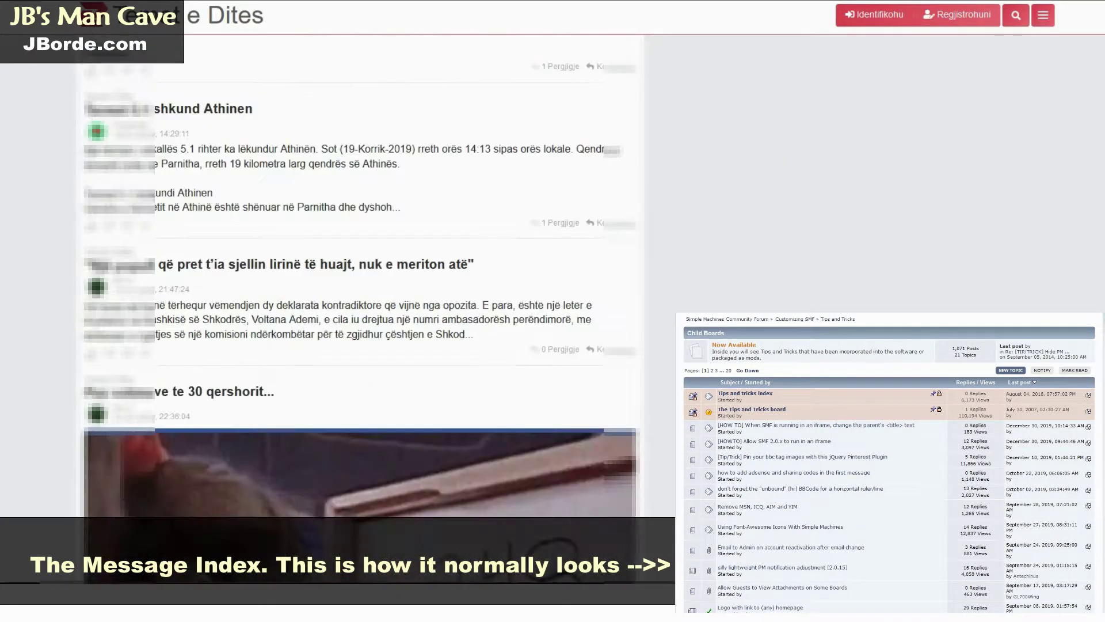
pyautogui.scroll(-5, 346, 312)
pyautogui.scroll(-5, 345, 311)
pyautogui.scroll(5, 346, 311)
pyautogui.scroll(5, 345, 311)
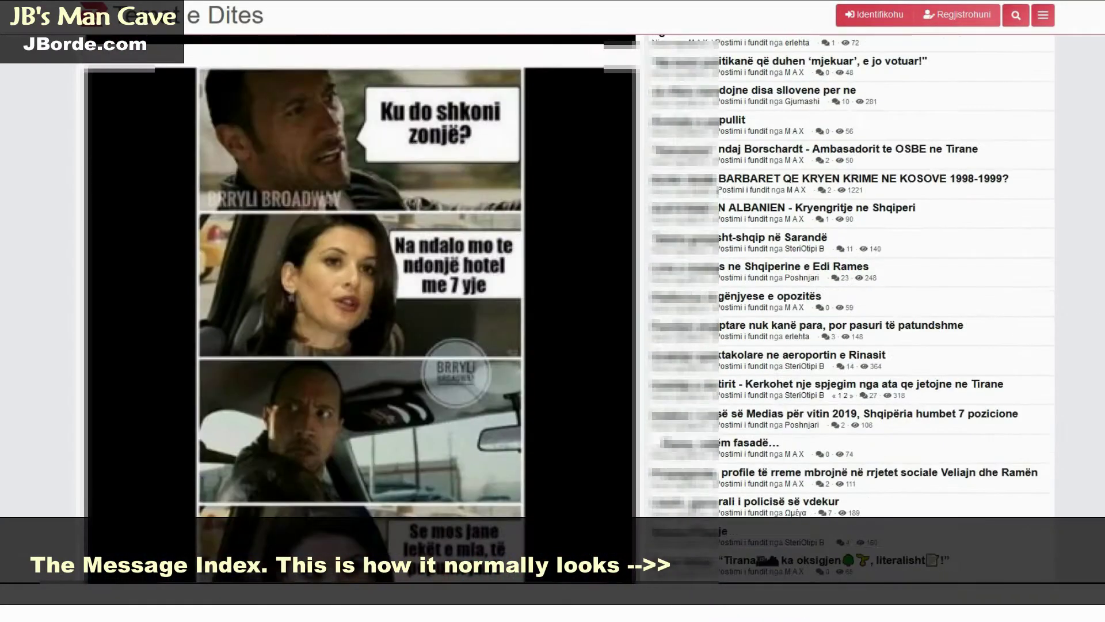
pyautogui.scroll(5, 345, 311)
pyautogui.scroll(5, 346, 311)
pyautogui.scroll(1, 345, 311)
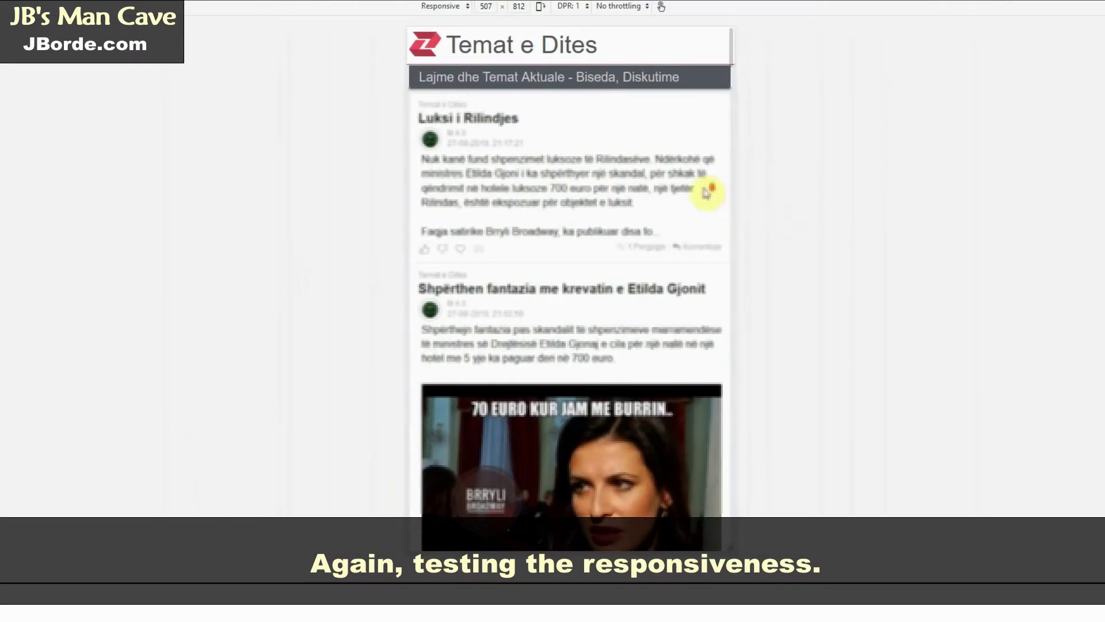
pyautogui.scroll(-5, 705, 192)
pyautogui.scroll(-5, 706, 193)
pyautogui.scroll(-5, 705, 192)
pyautogui.scroll(-5, 705, 192)
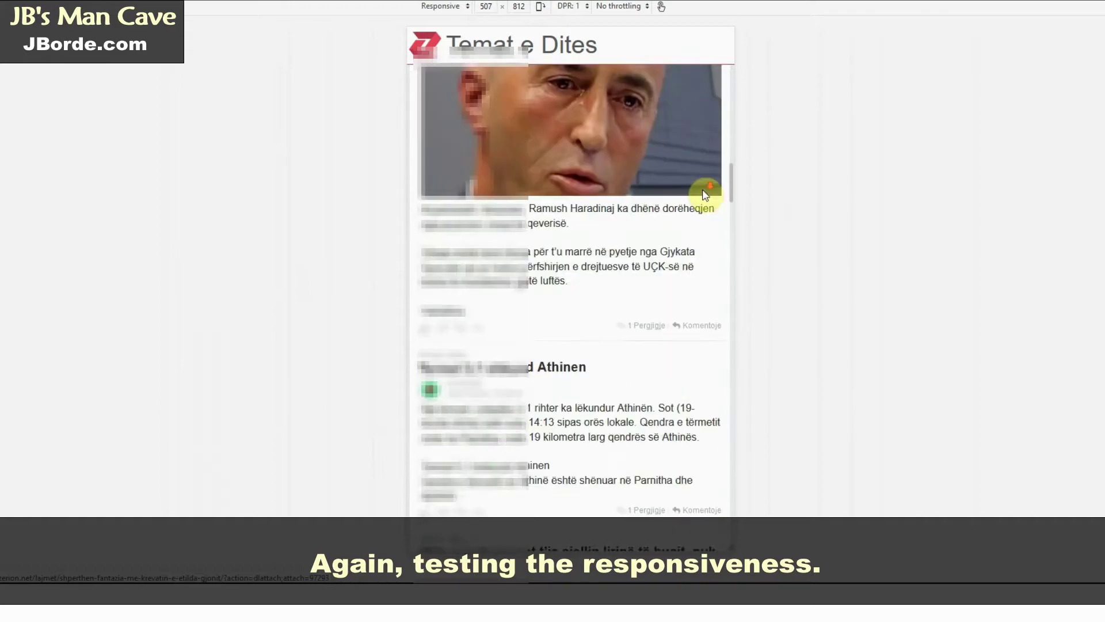
pyautogui.scroll(-5, 706, 193)
pyautogui.scroll(-5, 706, 193)
pyautogui.scroll(-5, 706, 193)
pyautogui.scroll(-5, 703, 201)
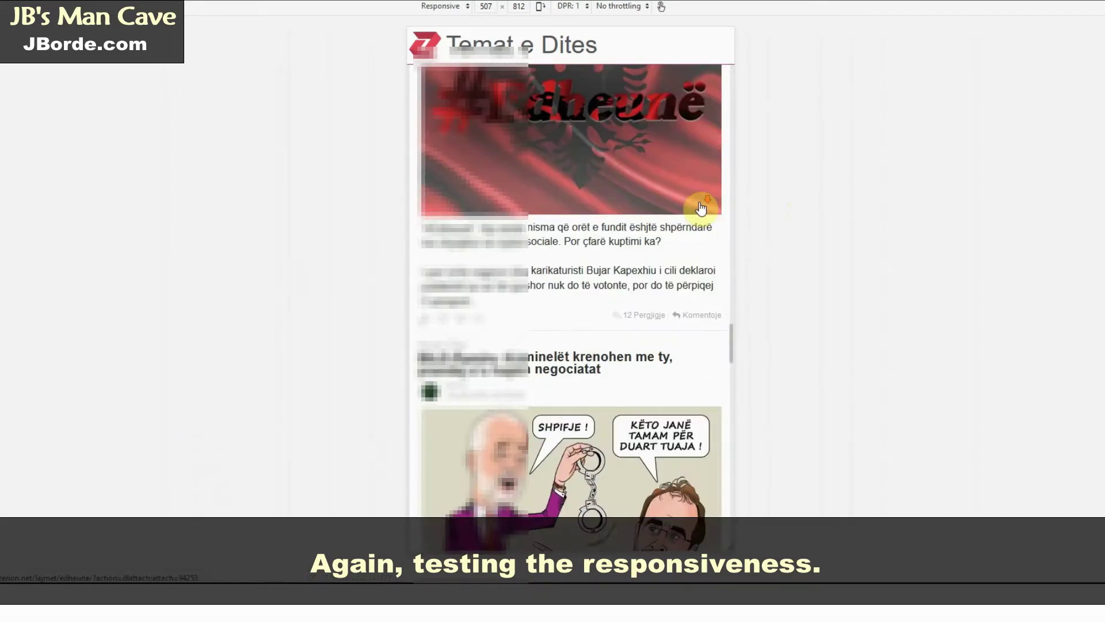
pyautogui.scroll(-5, 702, 207)
pyautogui.scroll(-5, 701, 208)
pyautogui.scroll(-5, 701, 208)
pyautogui.scroll(-5, 704, 214)
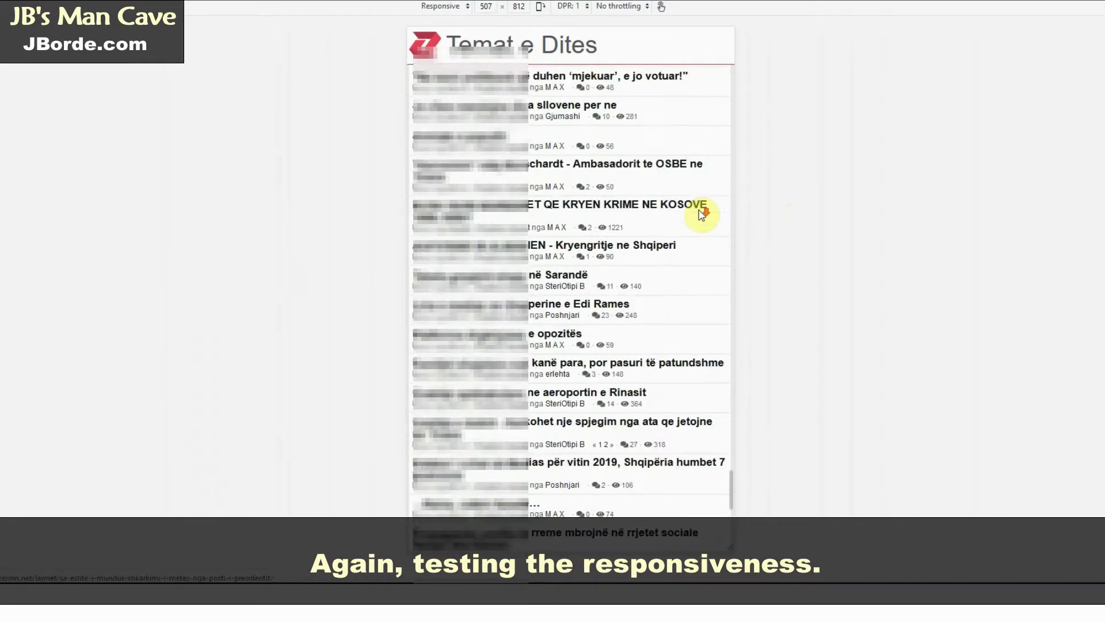
pyautogui.scroll(5, 704, 213)
pyautogui.scroll(5, 703, 214)
pyautogui.scroll(5, 703, 214)
pyautogui.scroll(5, 703, 214)
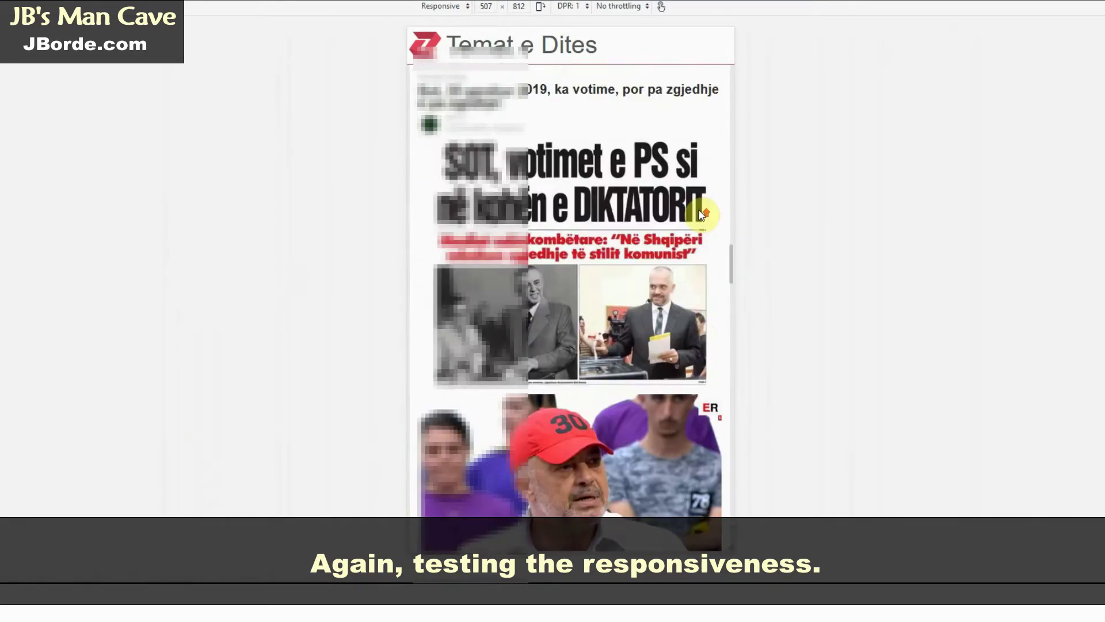
pyautogui.scroll(5, 703, 213)
pyautogui.scroll(5, 703, 214)
pyautogui.scroll(5, 703, 214)
pyautogui.scroll(5, 702, 213)
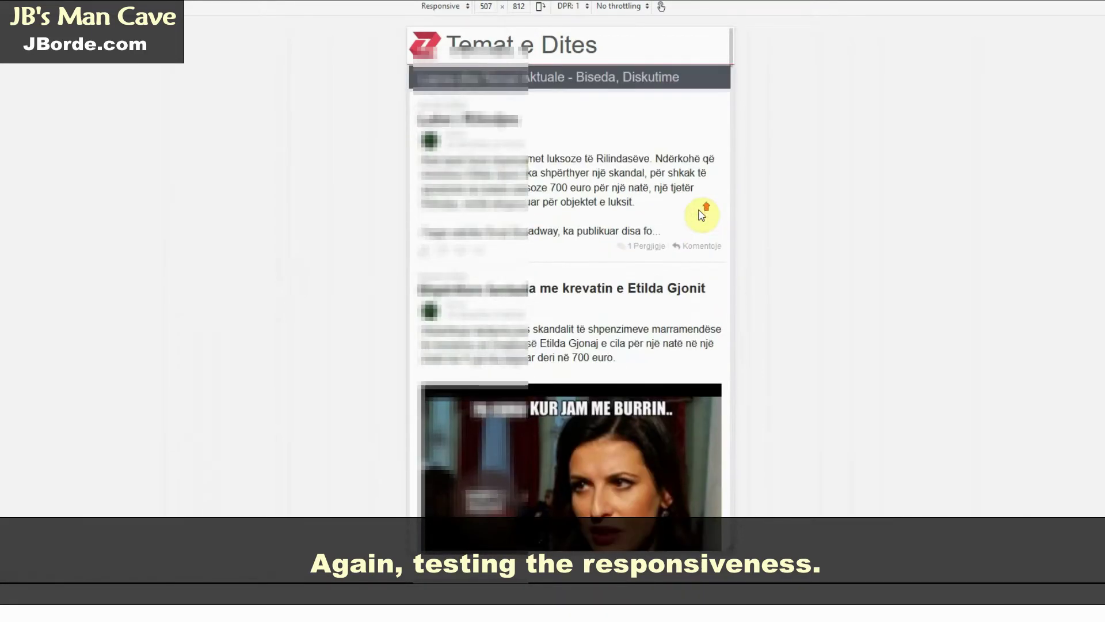
# Leave Responsive Design Mode with Ctrl+Shift+M to show the board at full width
pyautogui.hotkey('ctrl', 'shift', 'm')
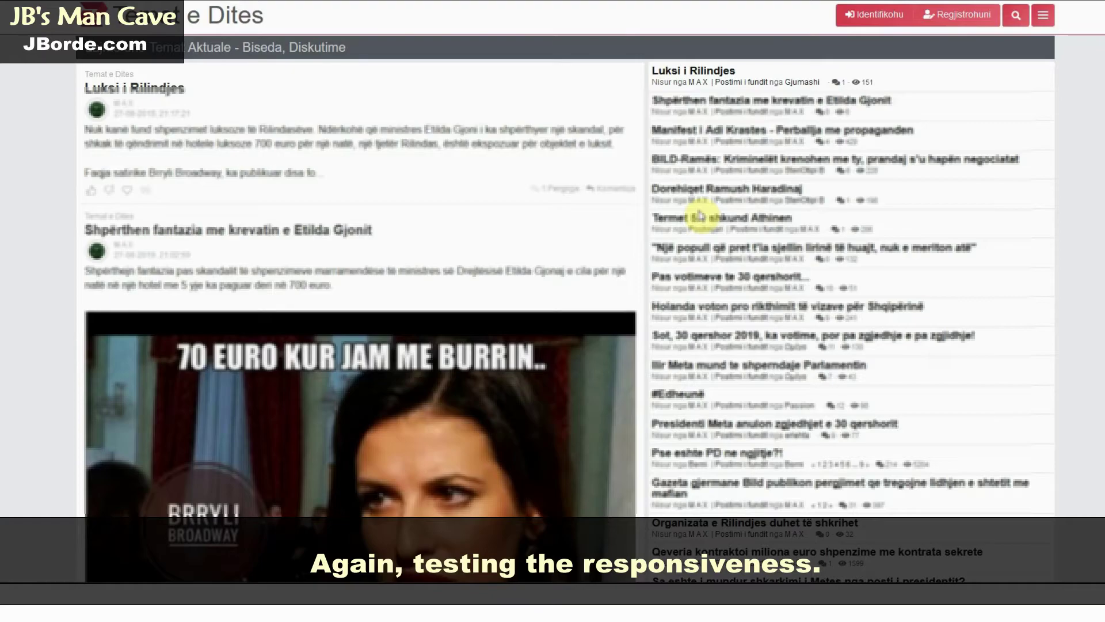
# Open the Luksi i Rilindjes topic and toggle the first post's ••• menu showing Citoje
pyautogui.click(700, 71)
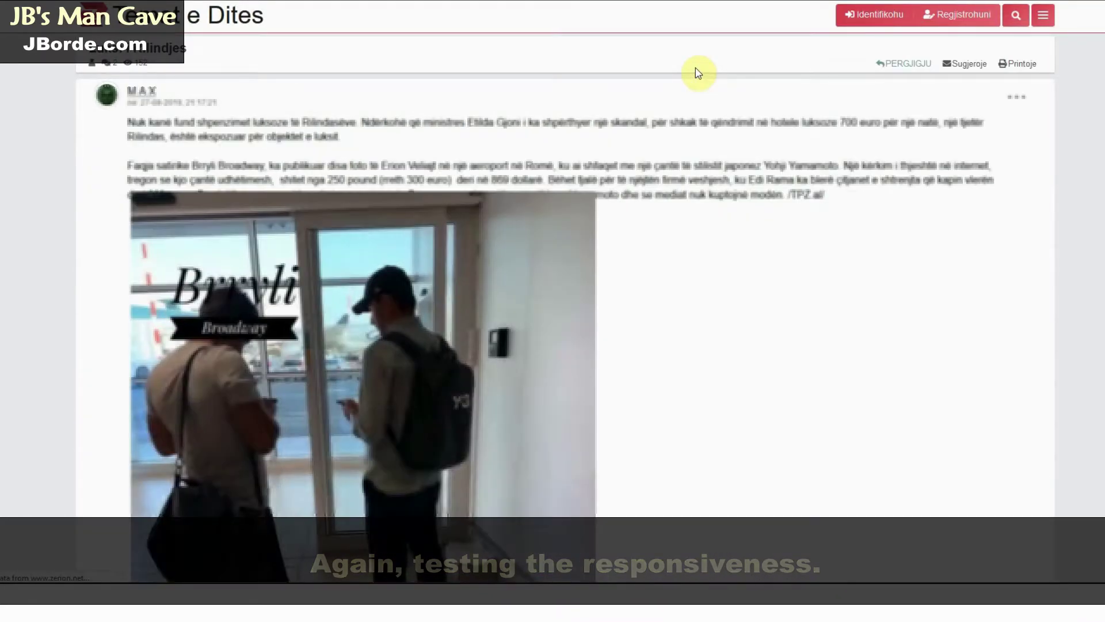
pyautogui.scroll(-5, 695, 83)
pyautogui.scroll(-5, 696, 119)
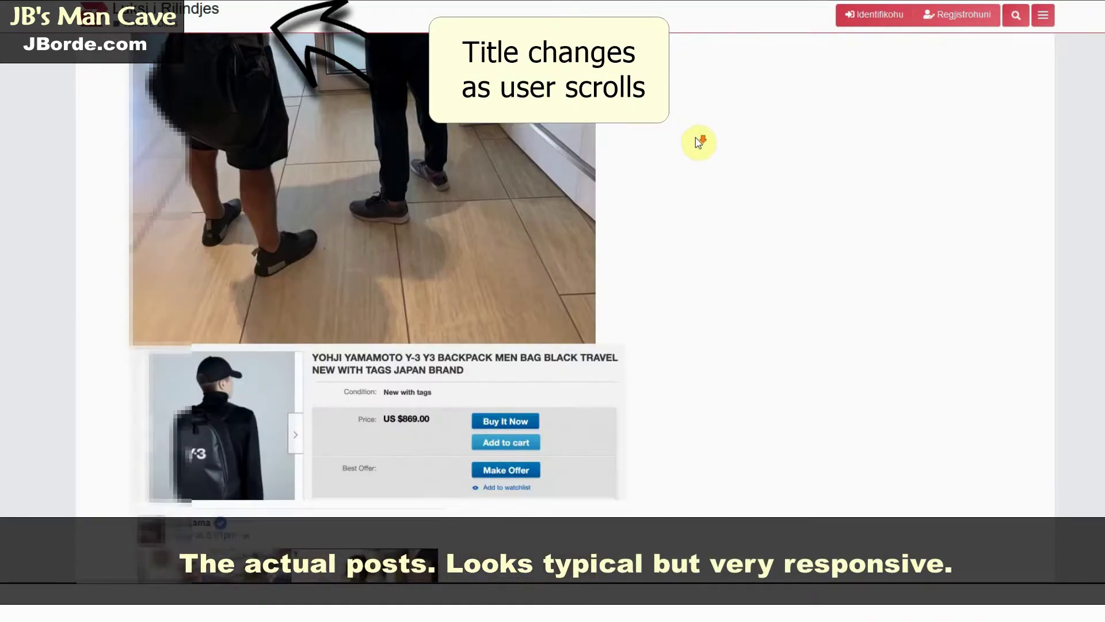
pyautogui.scroll(-5, 696, 138)
pyautogui.scroll(-5, 698, 154)
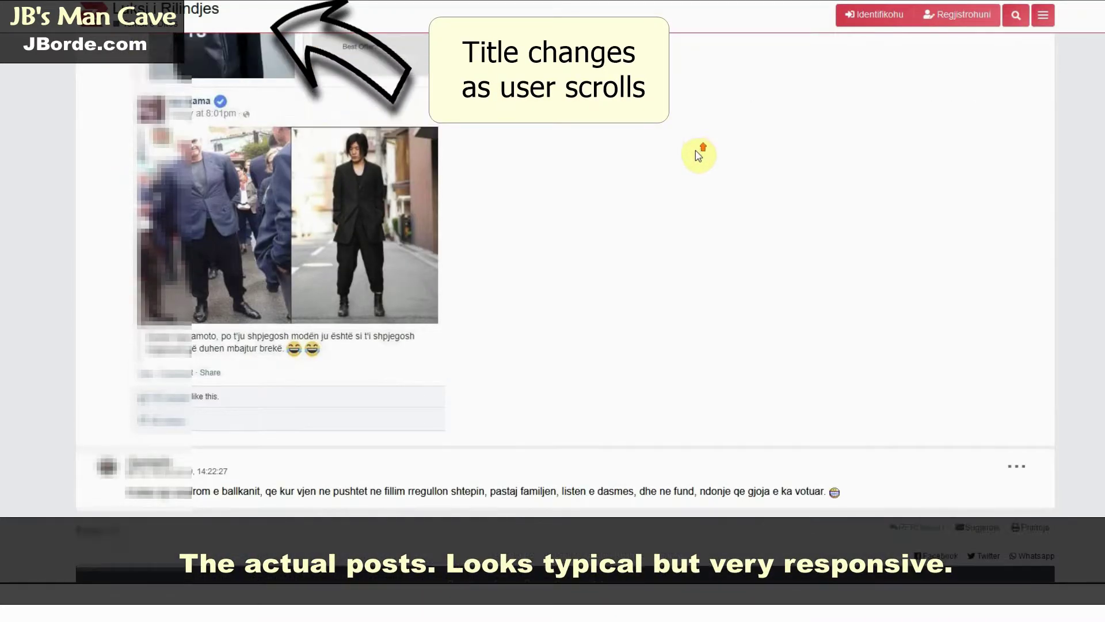
pyautogui.scroll(5, 699, 155)
pyautogui.scroll(5, 698, 155)
pyautogui.scroll(5, 699, 156)
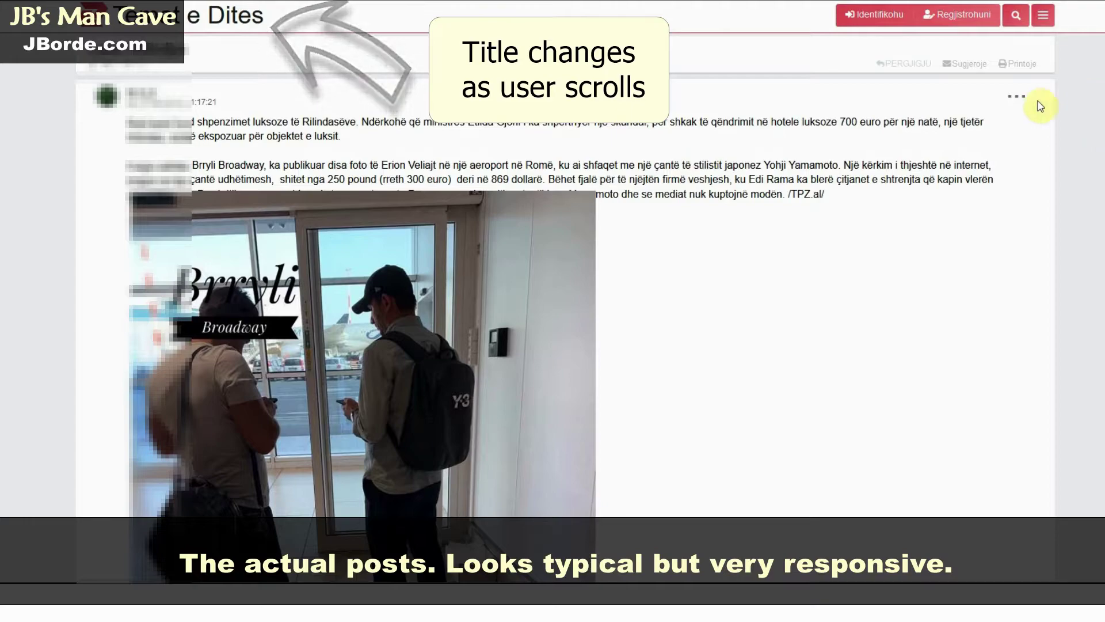
pyautogui.click(1018, 104)
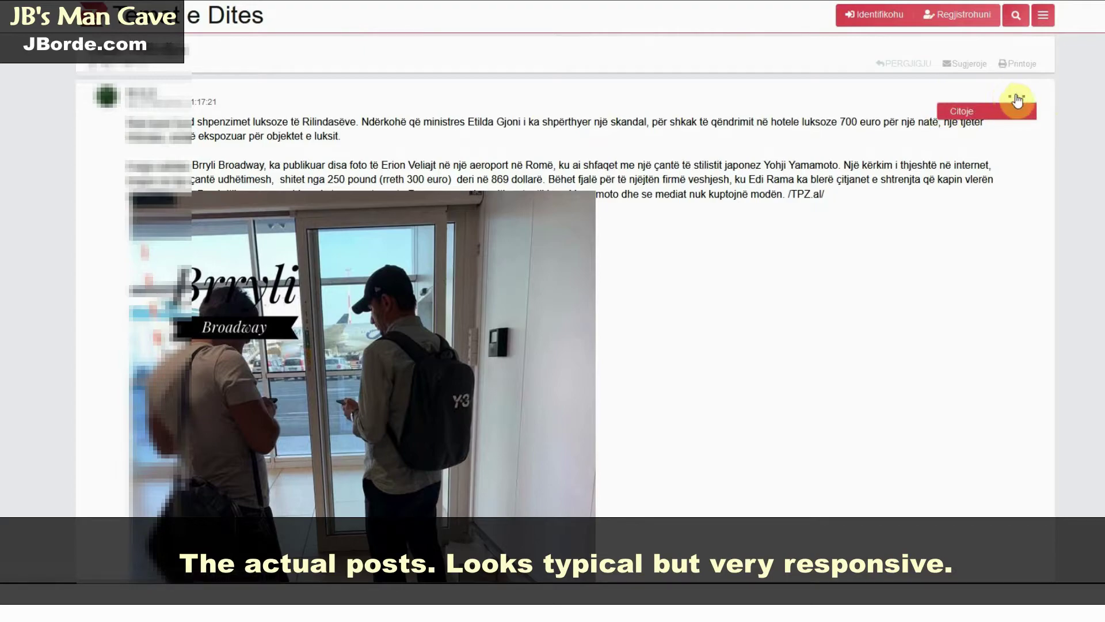
pyautogui.click(1017, 96)
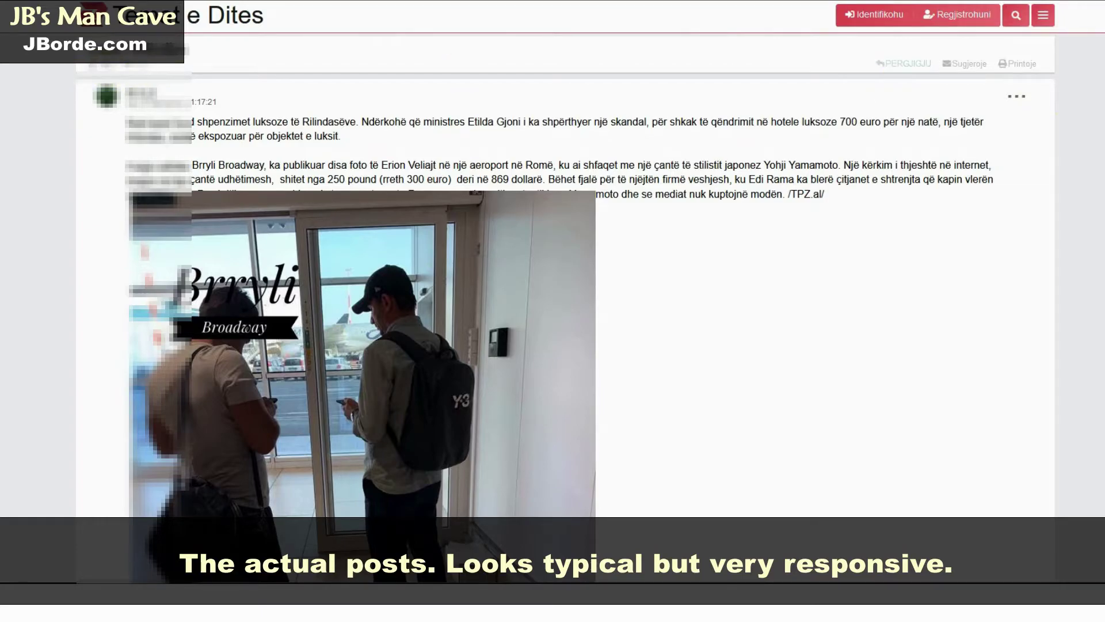
pyautogui.scroll(-5, 553, 312)
pyautogui.scroll(-5, 553, 311)
pyautogui.scroll(-3, 553, 311)
pyautogui.scroll(6, 552, 311)
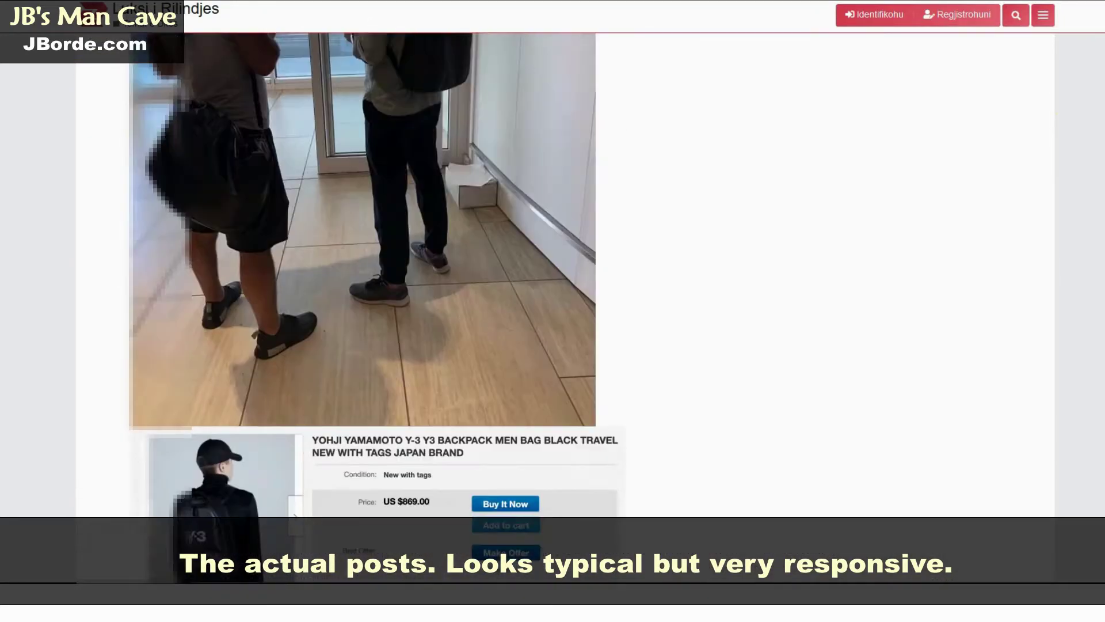
pyautogui.scroll(6, 553, 312)
pyautogui.scroll(3, 553, 311)
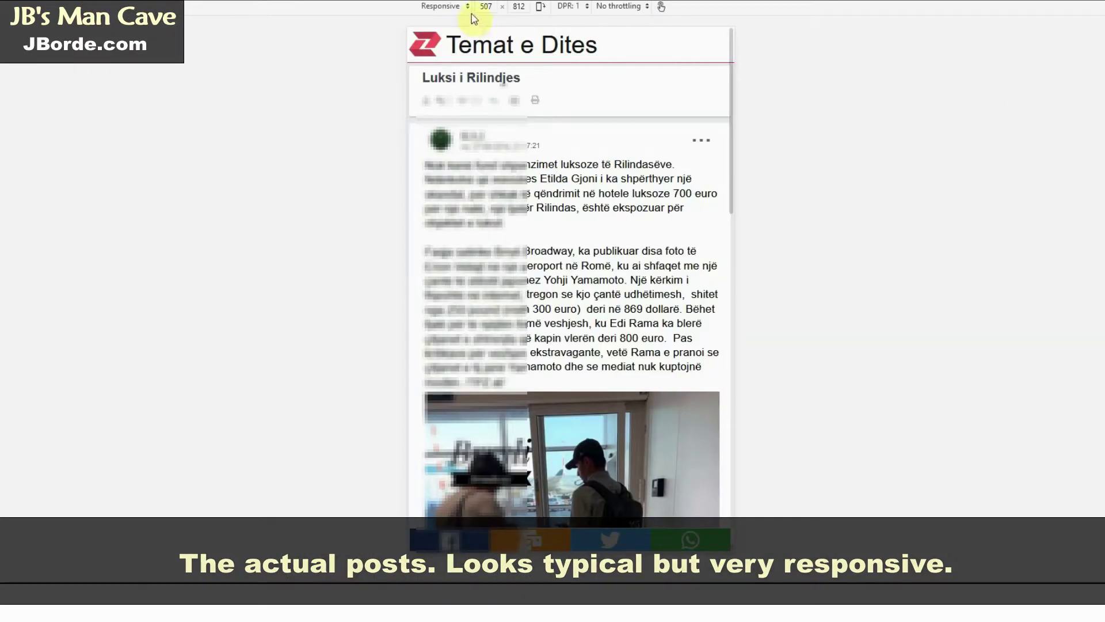
# Emulate the Galaxy S9/S9+ preset at 360 × 740 for the topic
pyautogui.click(442, 6)
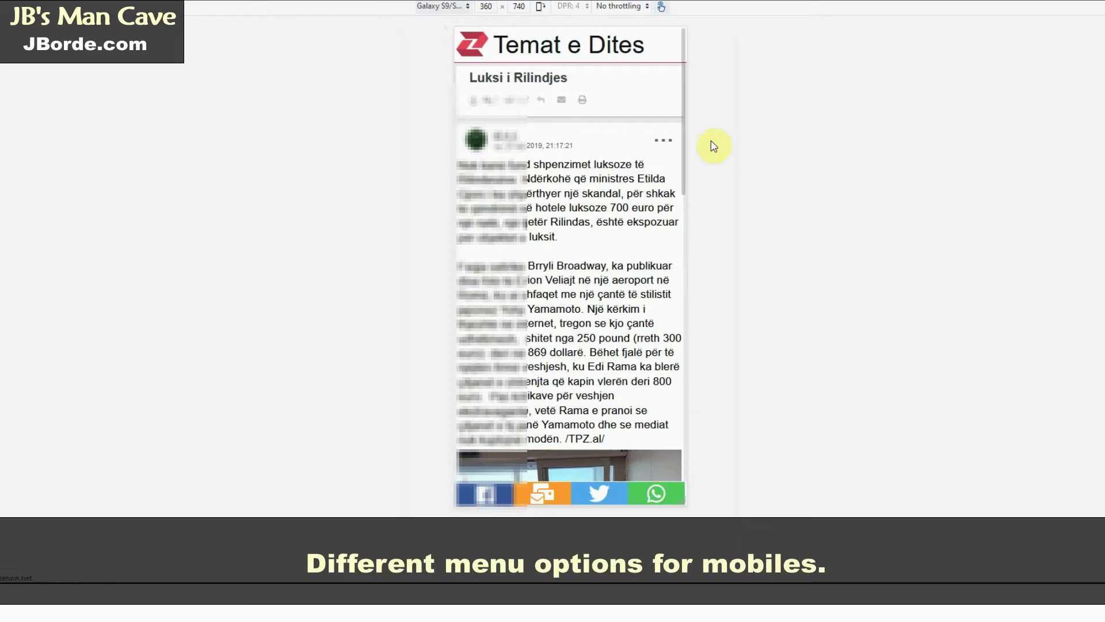
pyautogui.scroll(-5, 625, 170)
pyautogui.scroll(-5, 624, 169)
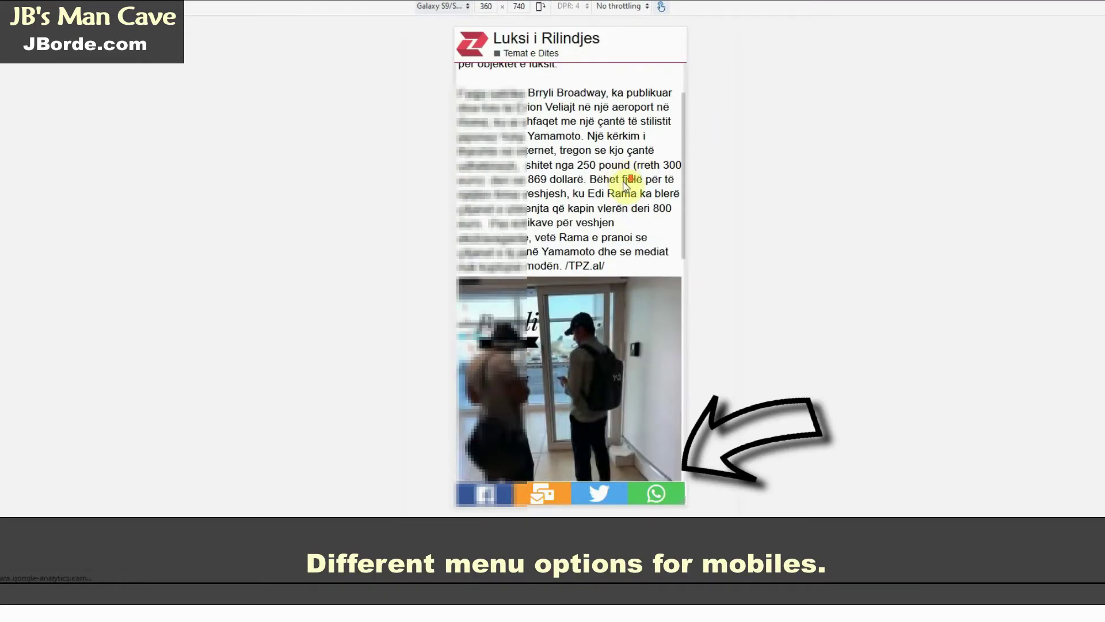
pyautogui.scroll(-5, 630, 177)
pyautogui.scroll(-3, 624, 190)
pyautogui.scroll(5, 624, 190)
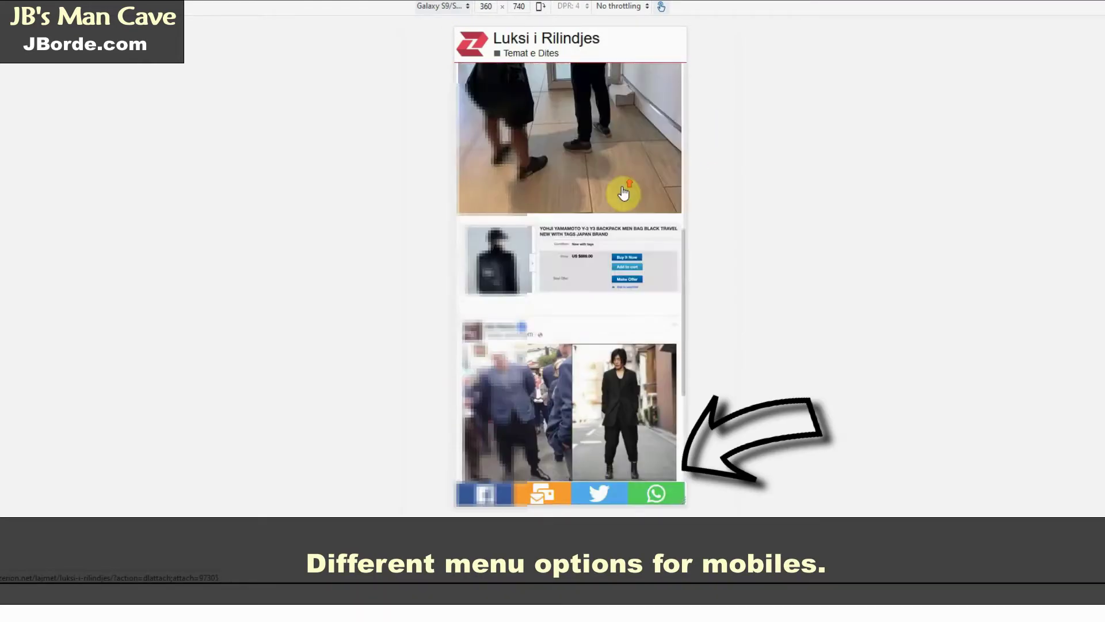
pyautogui.scroll(5, 624, 190)
pyautogui.scroll(5, 623, 191)
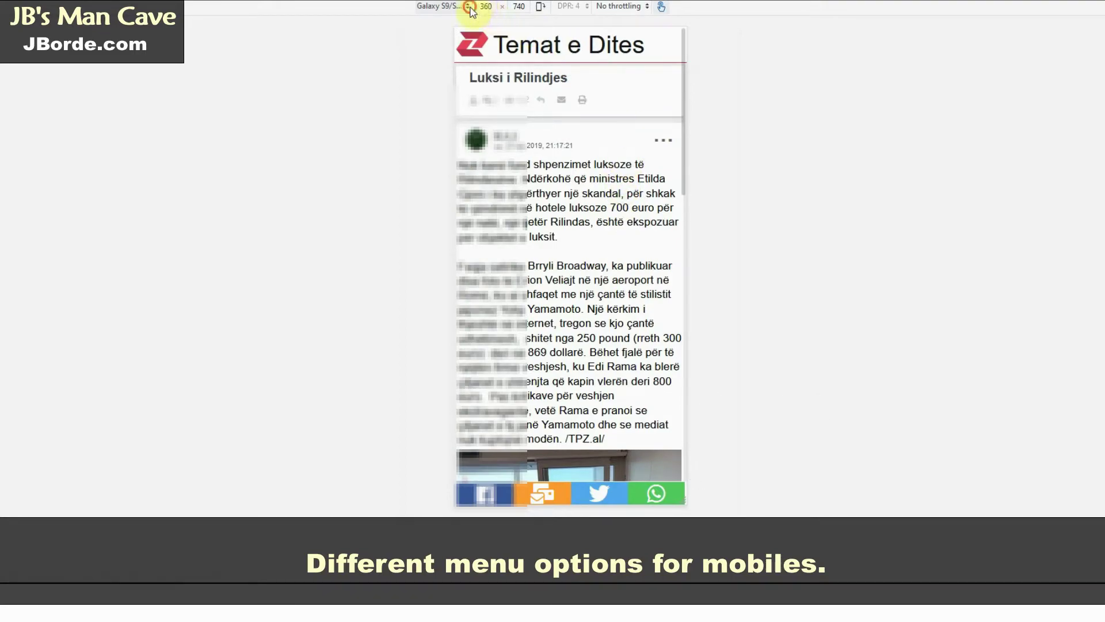
# Emulate an iPad, reveal the last reply's Citoje option, jump to top, and open search
pyautogui.click(471, 8)
pyautogui.click(458, 35)
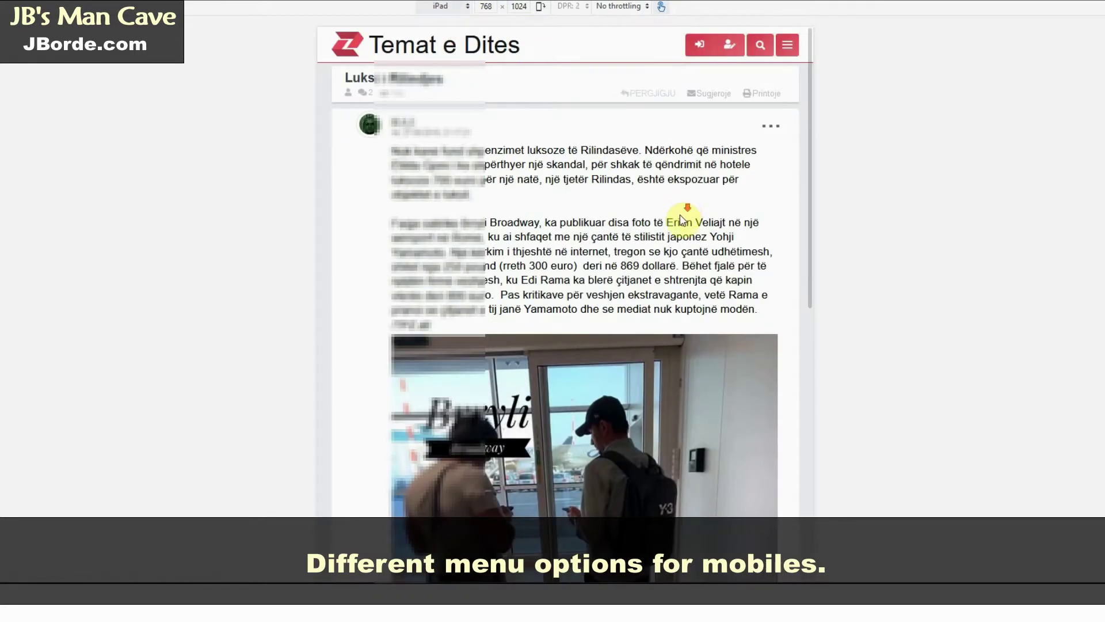
pyautogui.scroll(-5, 683, 218)
pyautogui.scroll(-5, 683, 224)
pyautogui.scroll(-5, 684, 234)
pyautogui.scroll(-3, 684, 244)
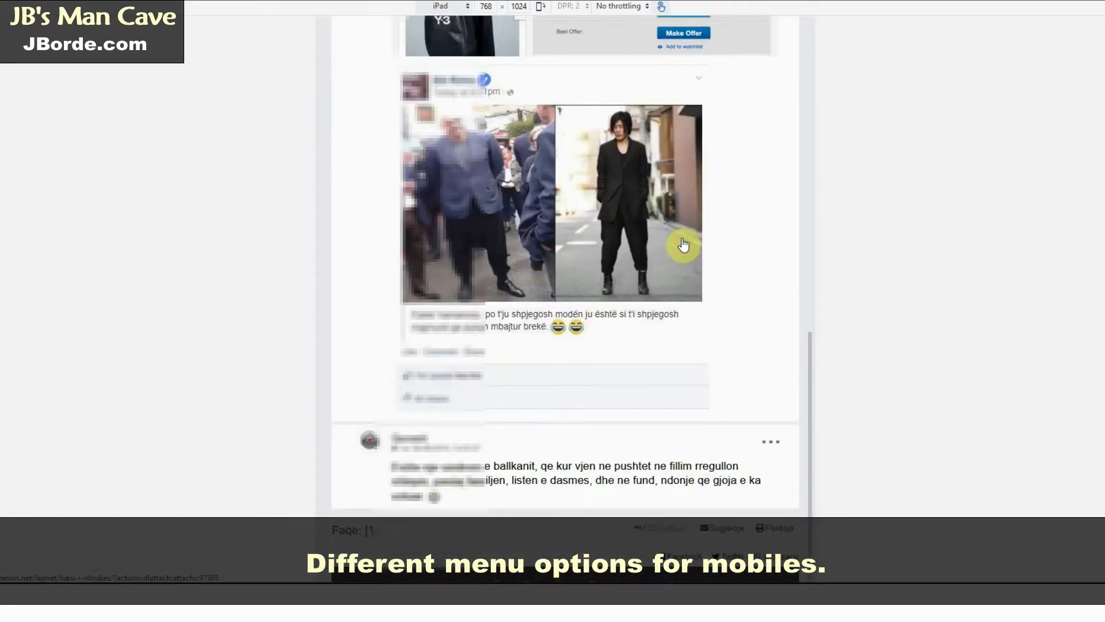
pyautogui.scroll(-1, 683, 244)
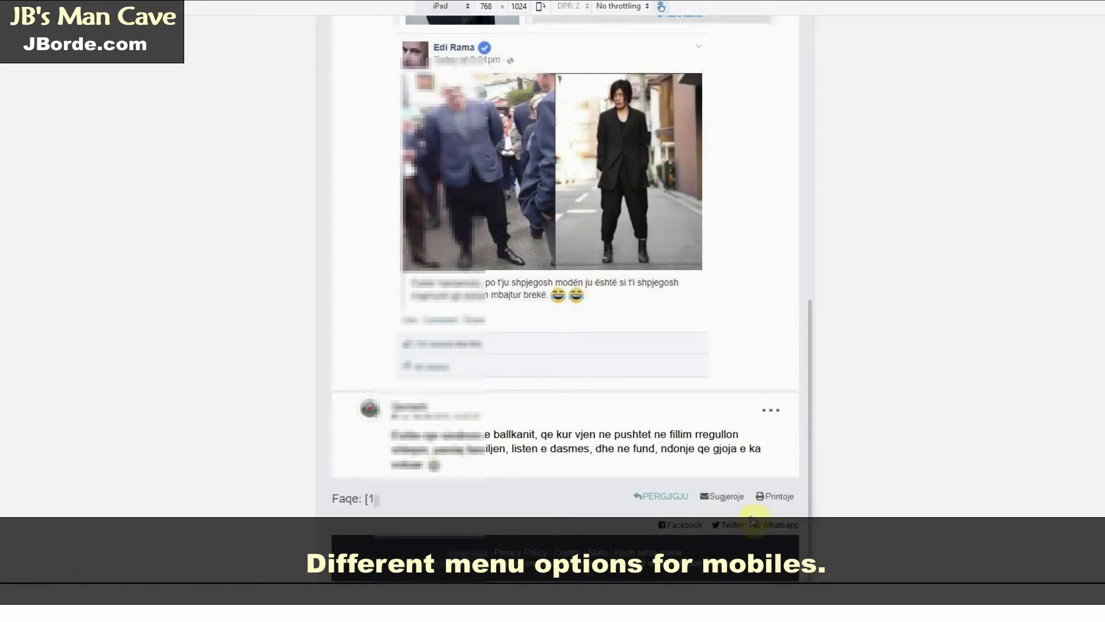
pyautogui.scroll(1, 754, 521)
pyautogui.scroll(-1, 751, 524)
pyautogui.click(767, 416)
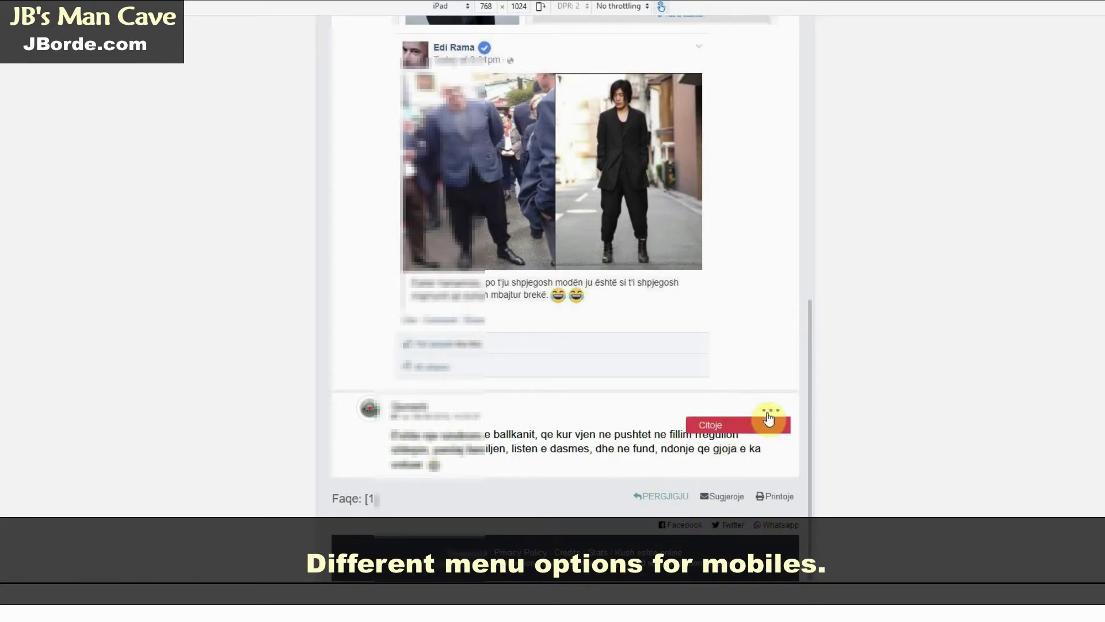
pyautogui.click(785, 346)
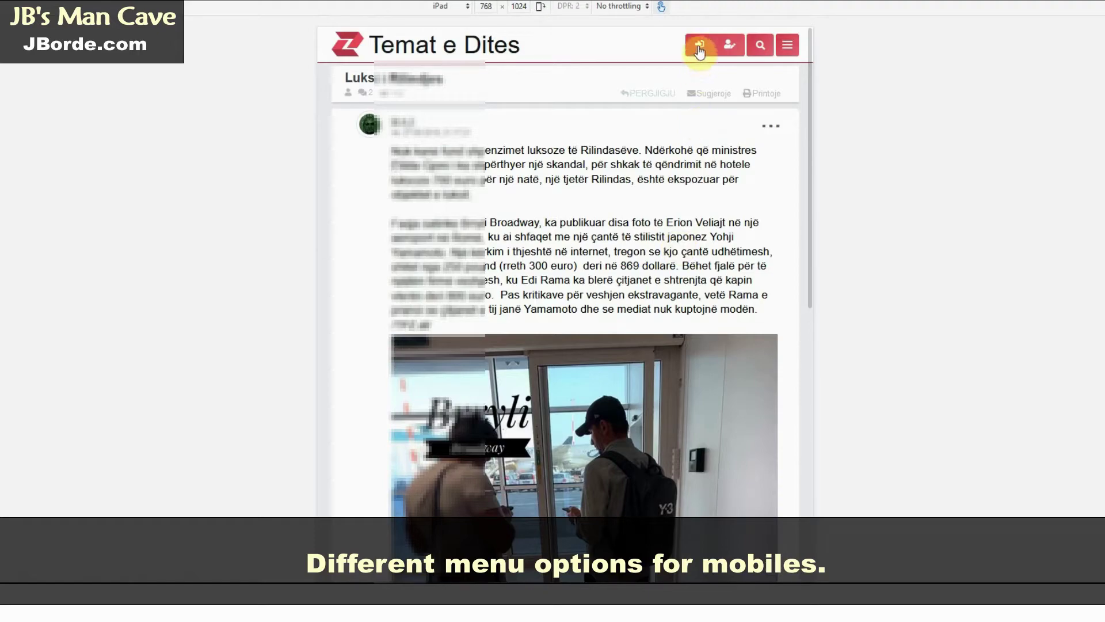
pyautogui.click(761, 50)
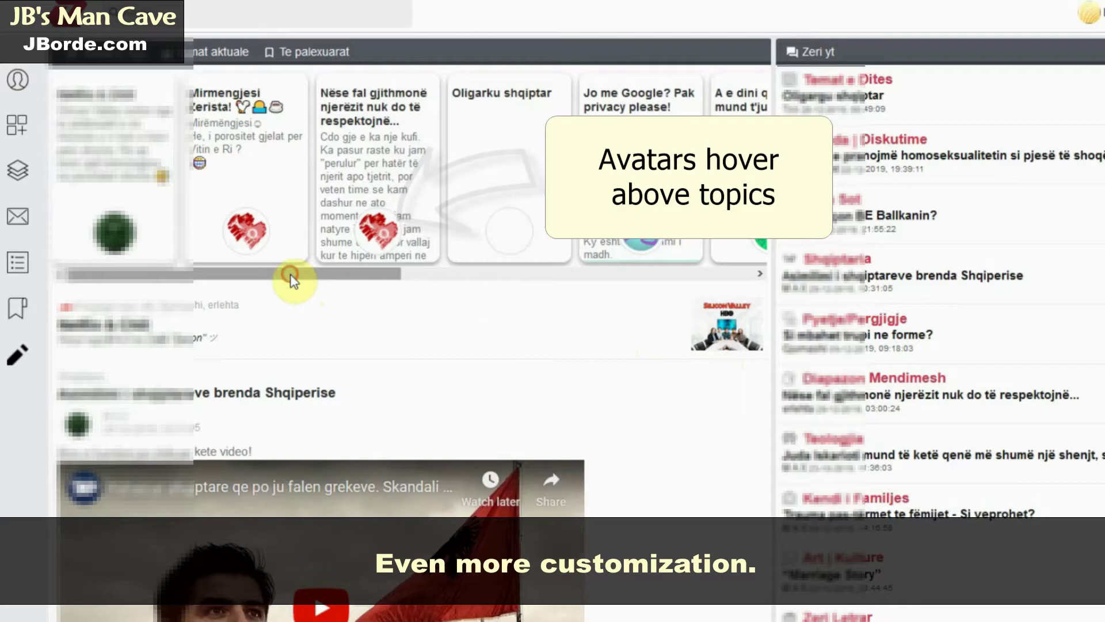
pyautogui.moveTo(292, 279)
pyautogui.mouseDown()
pyautogui.moveTo(504, 290)
pyautogui.moveTo(291, 294)
pyautogui.mouseUp()
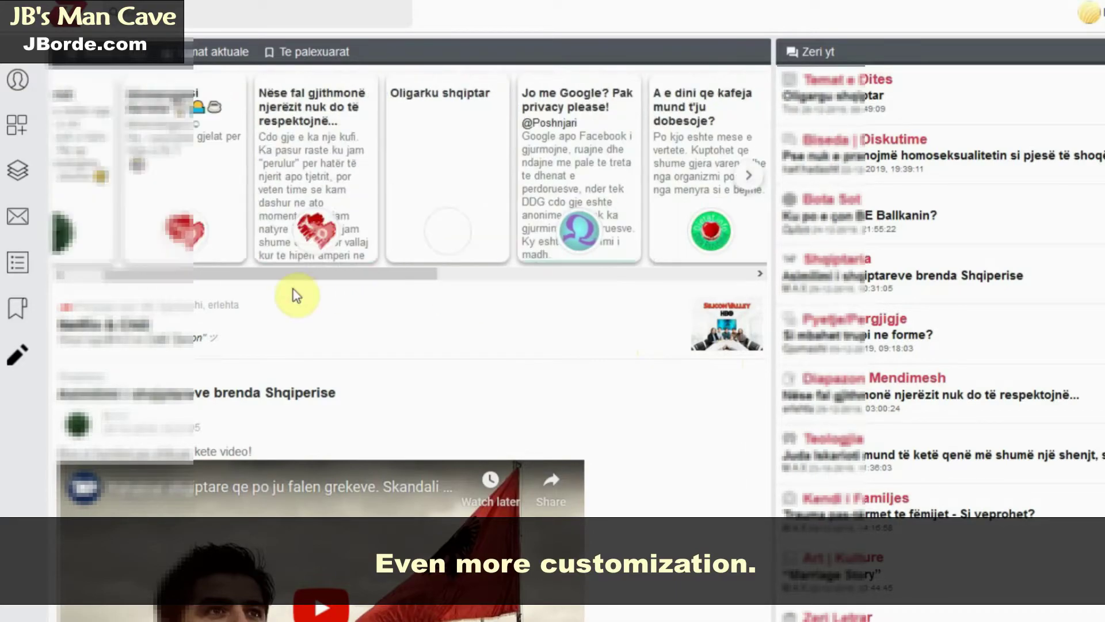
# Advance the home page topic carousel to its later cards
pyautogui.click(749, 175)
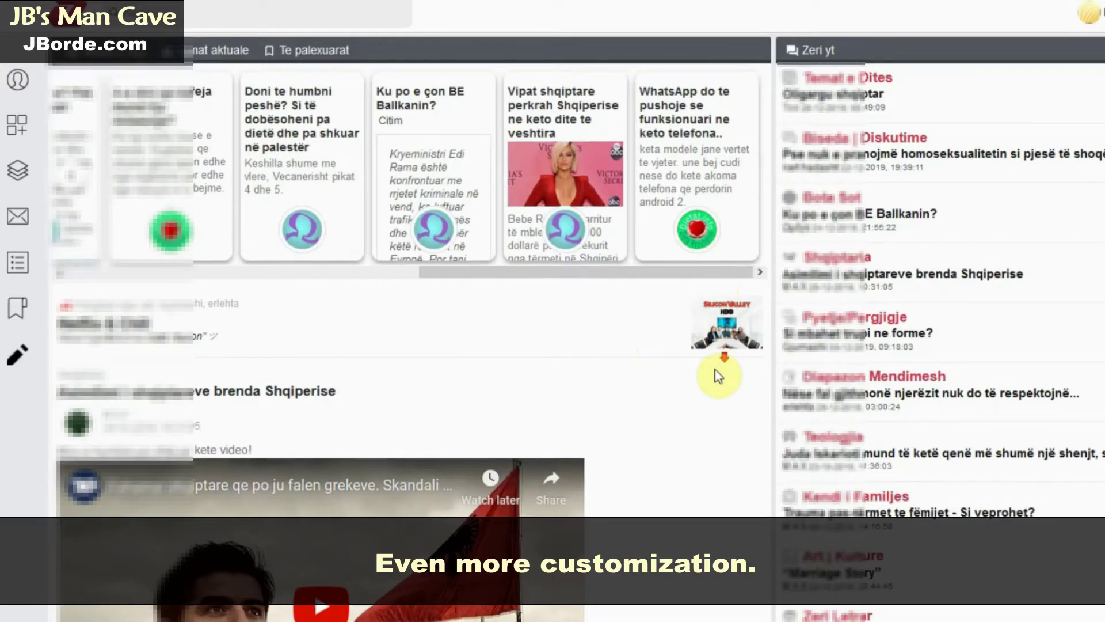
pyautogui.scroll(-3, 717, 369)
pyautogui.scroll(-3, 716, 370)
pyautogui.scroll(-3, 717, 368)
pyautogui.scroll(-4, 716, 366)
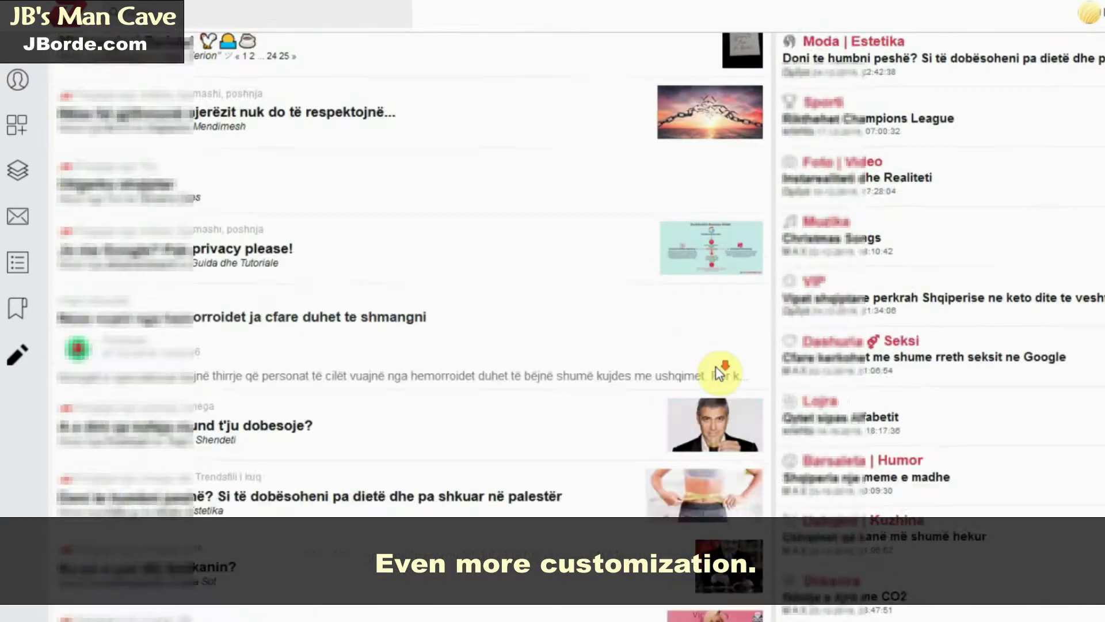
pyautogui.scroll(-4, 715, 366)
pyautogui.scroll(-4, 716, 368)
pyautogui.scroll(-3, 716, 371)
pyautogui.scroll(-4, 716, 375)
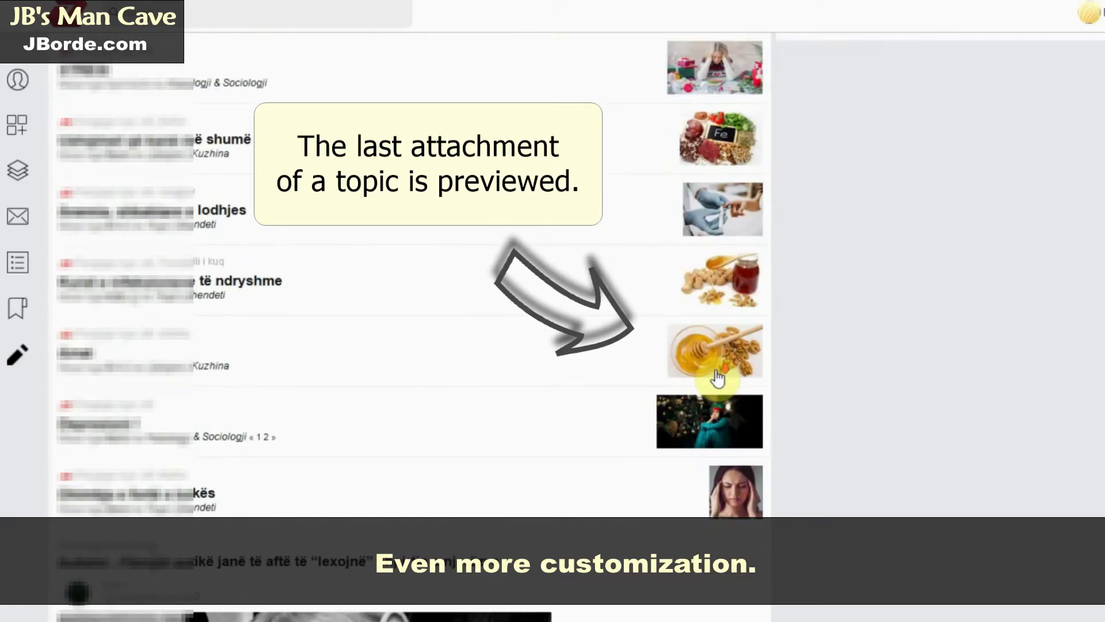
pyautogui.scroll(-4, 716, 376)
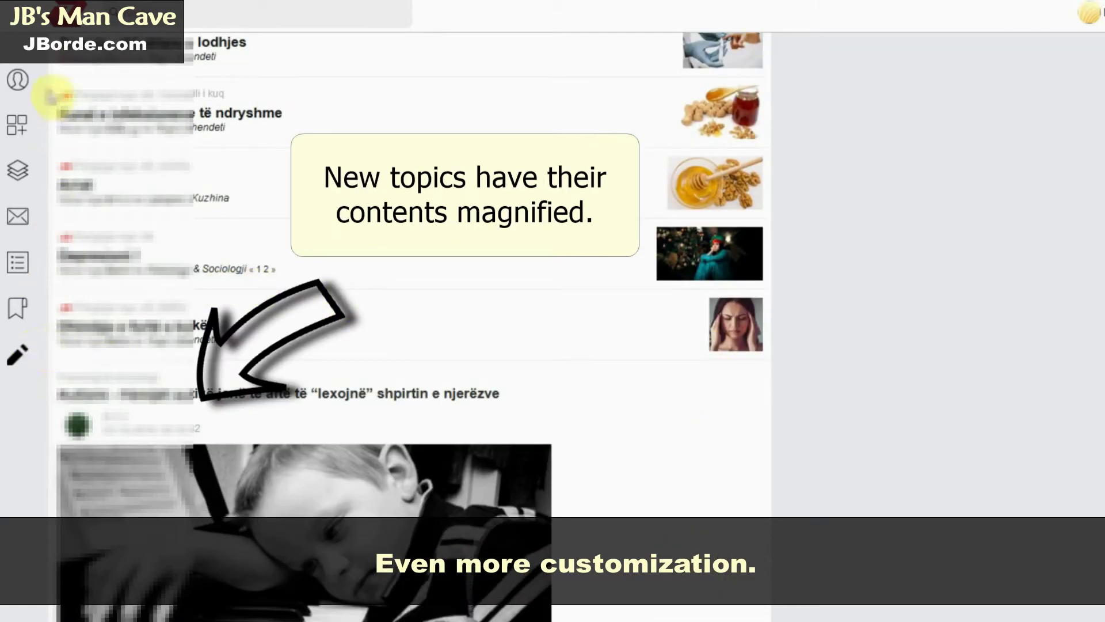
pyautogui.scroll(5, 300, 269)
pyautogui.scroll(5, 300, 269)
pyautogui.scroll(5, 311, 272)
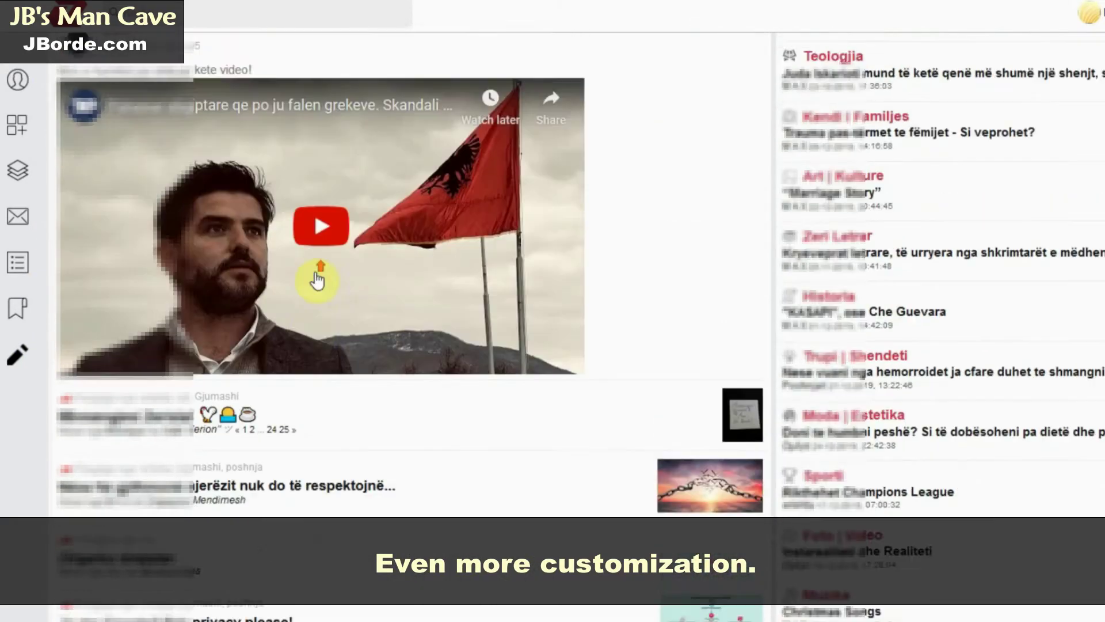
pyautogui.scroll(5, 318, 279)
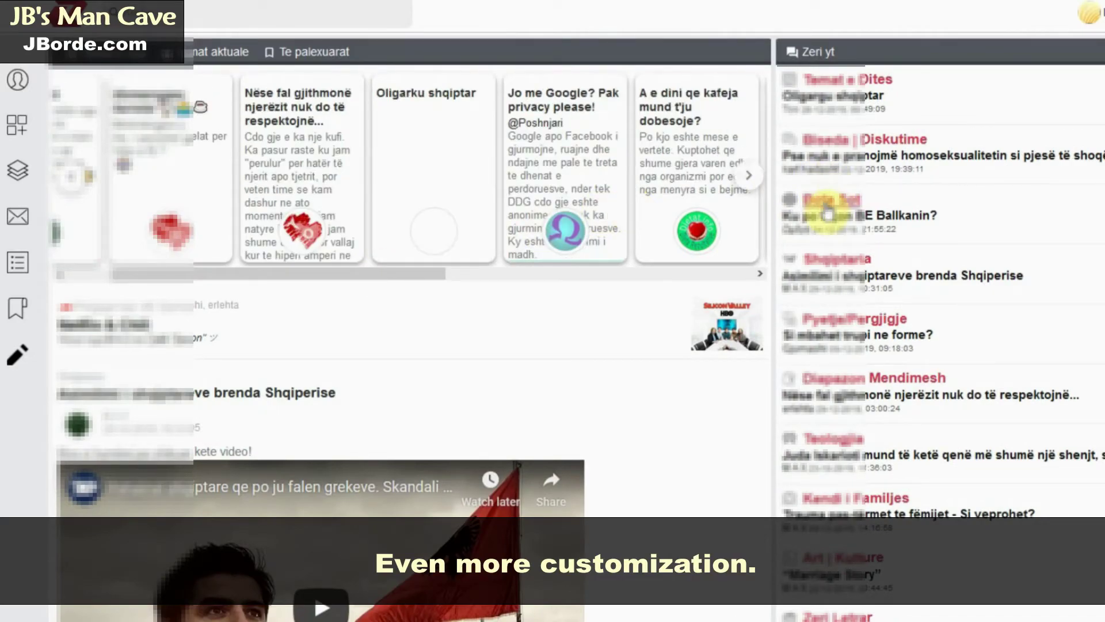
pyautogui.click(828, 201)
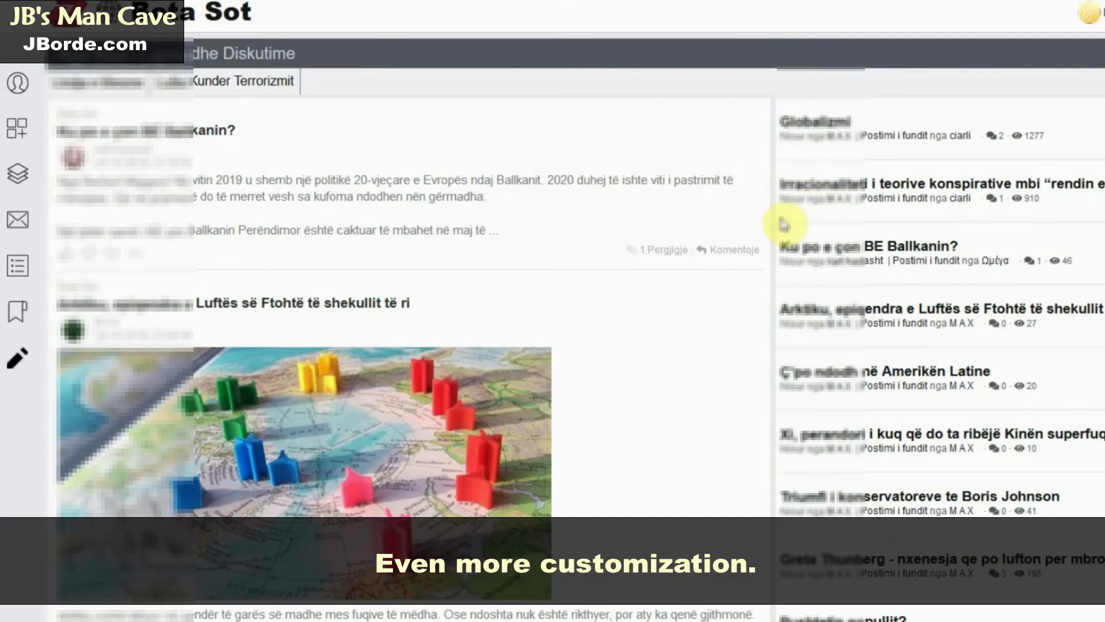
pyautogui.scroll(-2, 585, 281)
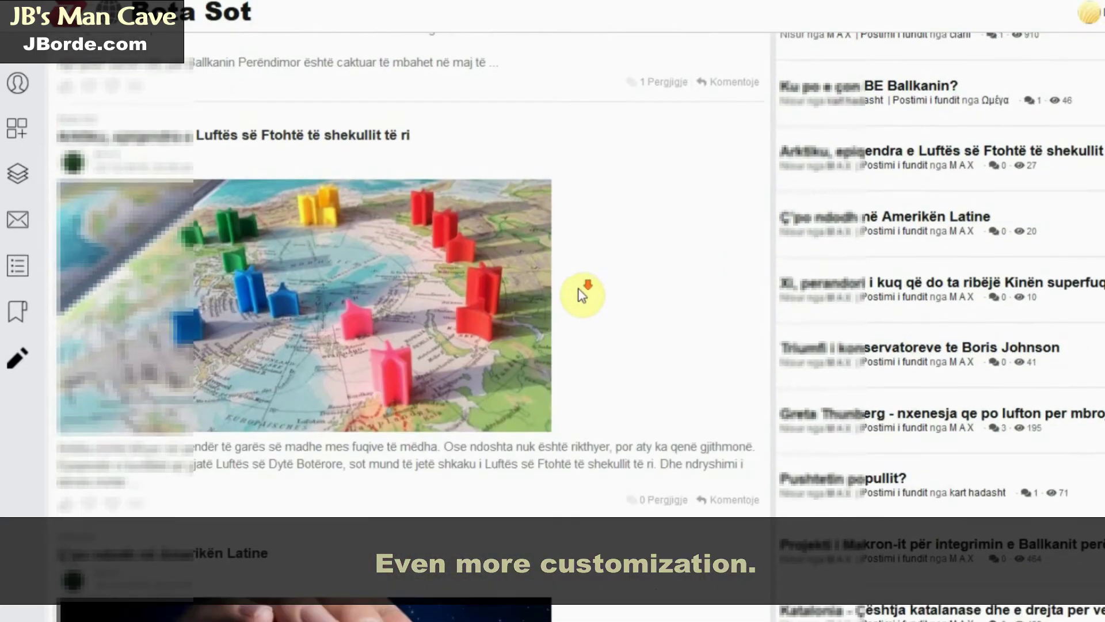
pyautogui.scroll(-5, 581, 293)
pyautogui.scroll(-5, 581, 294)
pyautogui.scroll(-3, 581, 295)
pyautogui.scroll(-5, 581, 294)
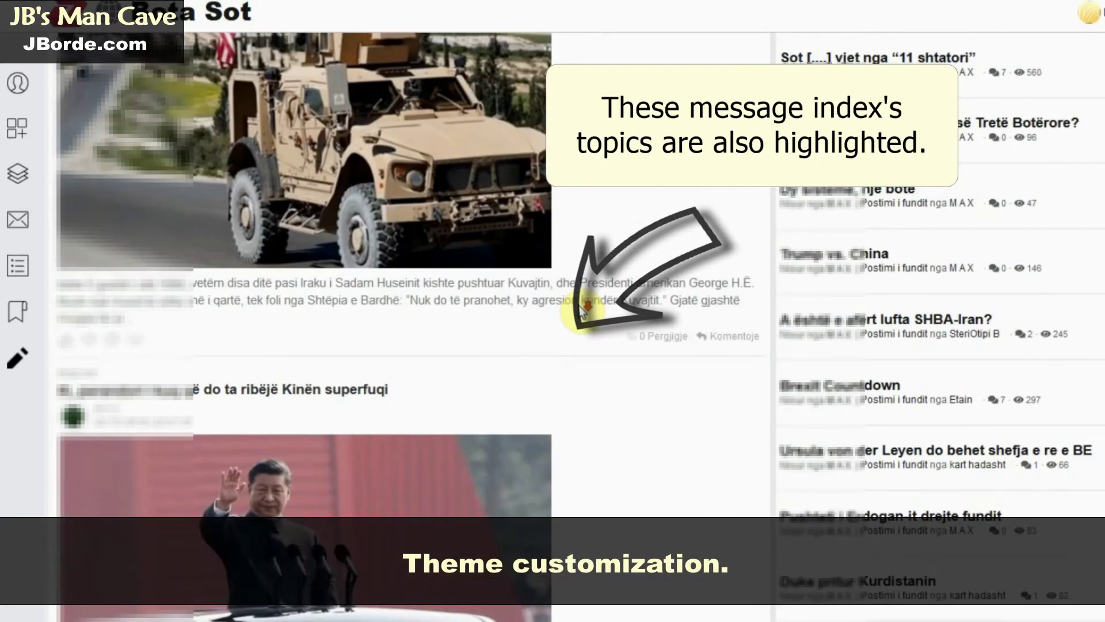
pyautogui.scroll(-5, 583, 293)
pyautogui.scroll(-5, 585, 290)
pyautogui.scroll(-5, 584, 289)
pyautogui.scroll(-5, 584, 290)
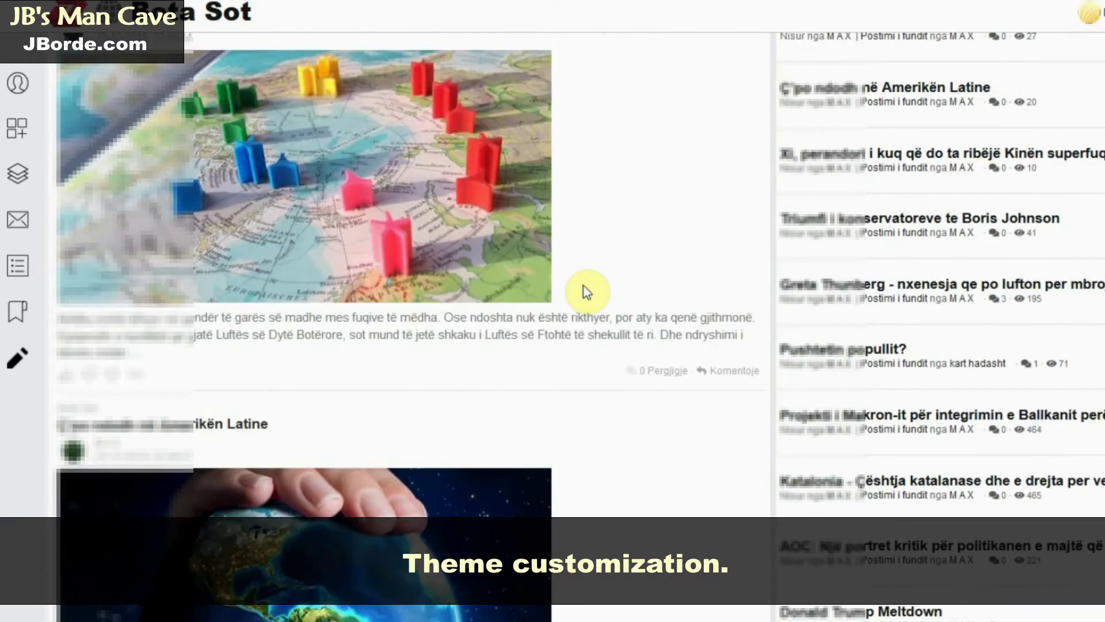
pyautogui.scroll(4, 584, 286)
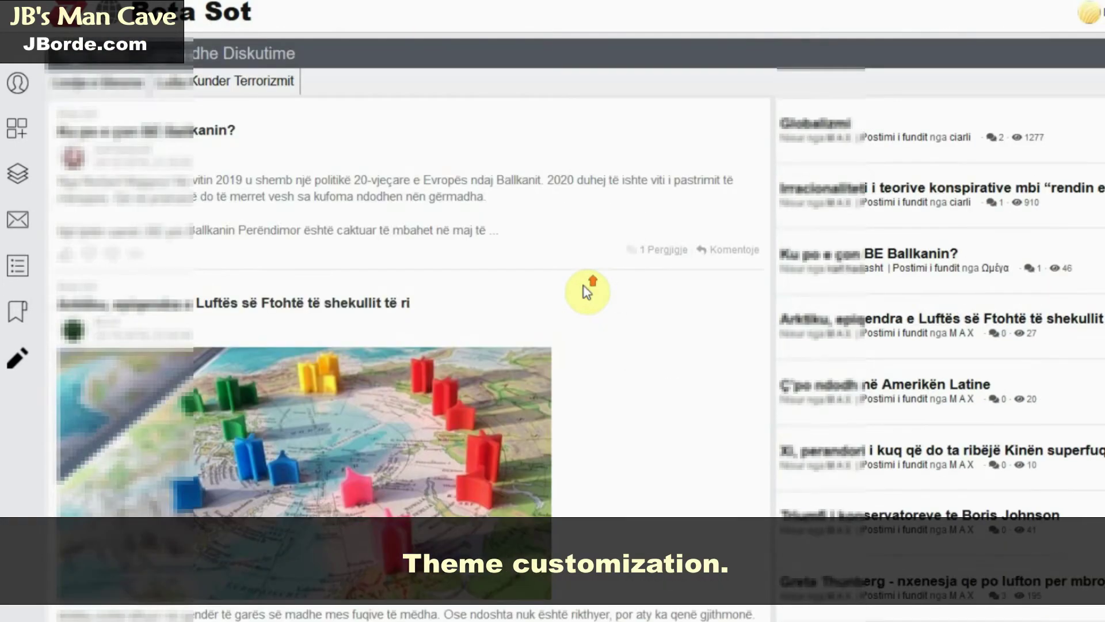
pyautogui.click(202, 80)
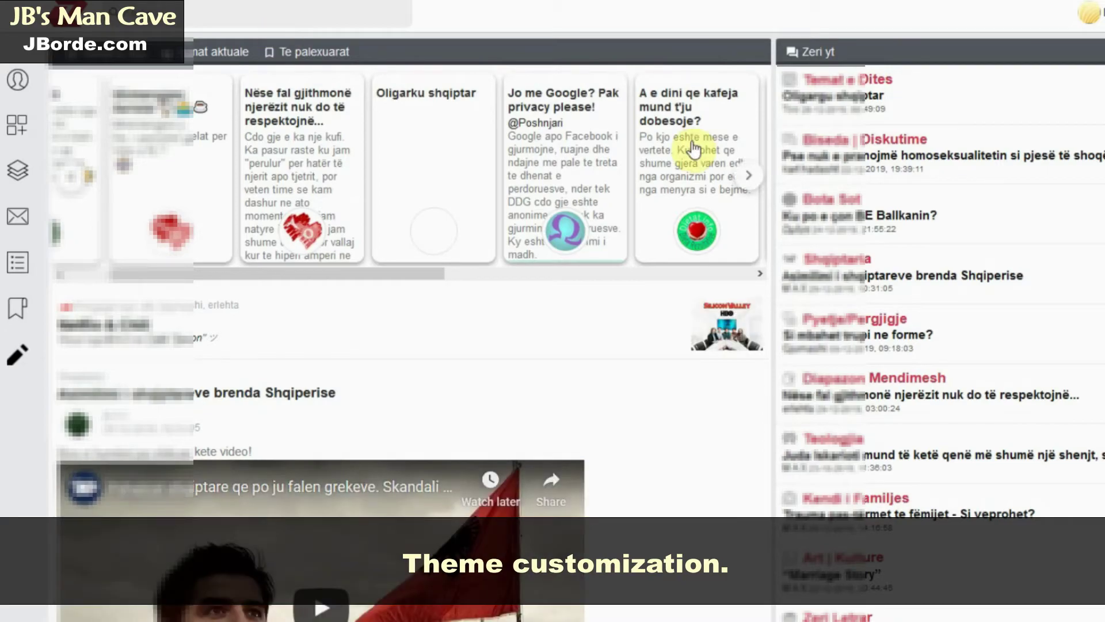
pyautogui.click(866, 83)
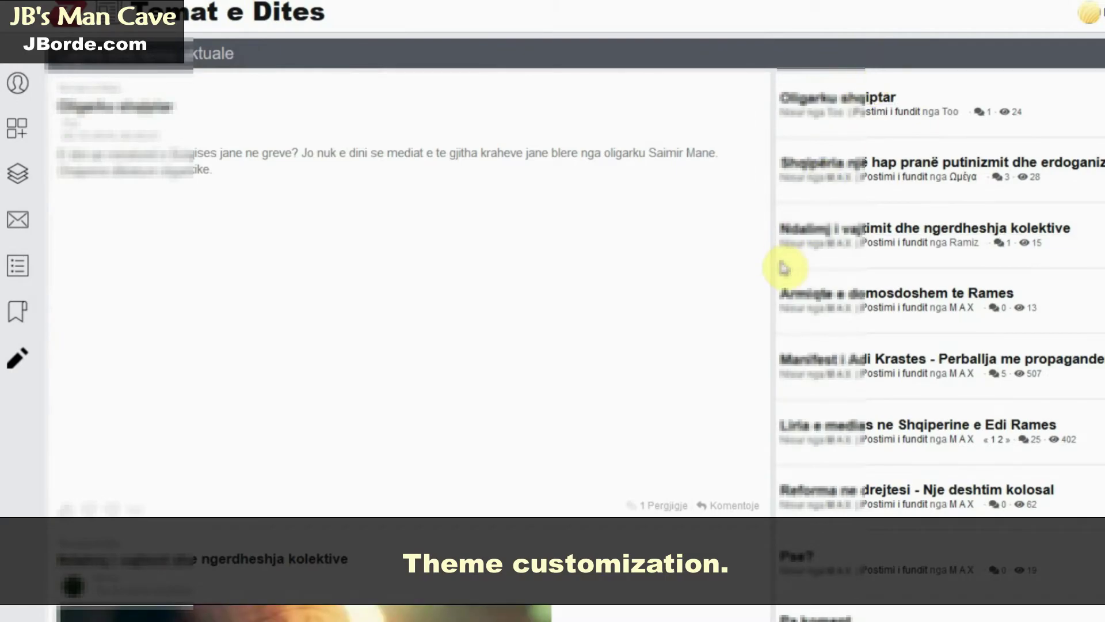
pyautogui.scroll(-5, 778, 268)
pyautogui.scroll(-5, 775, 325)
pyautogui.scroll(-5, 775, 324)
pyautogui.scroll(-3, 767, 325)
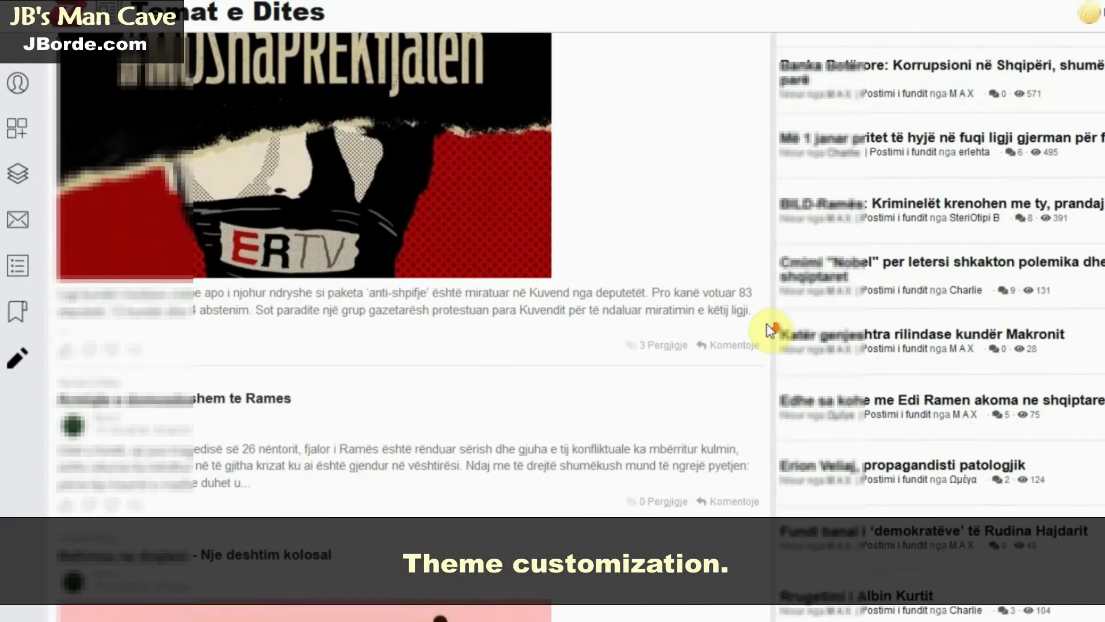
pyautogui.scroll(3, 768, 324)
pyautogui.scroll(3, 767, 324)
pyautogui.scroll(5, 766, 324)
pyautogui.scroll(5, 766, 325)
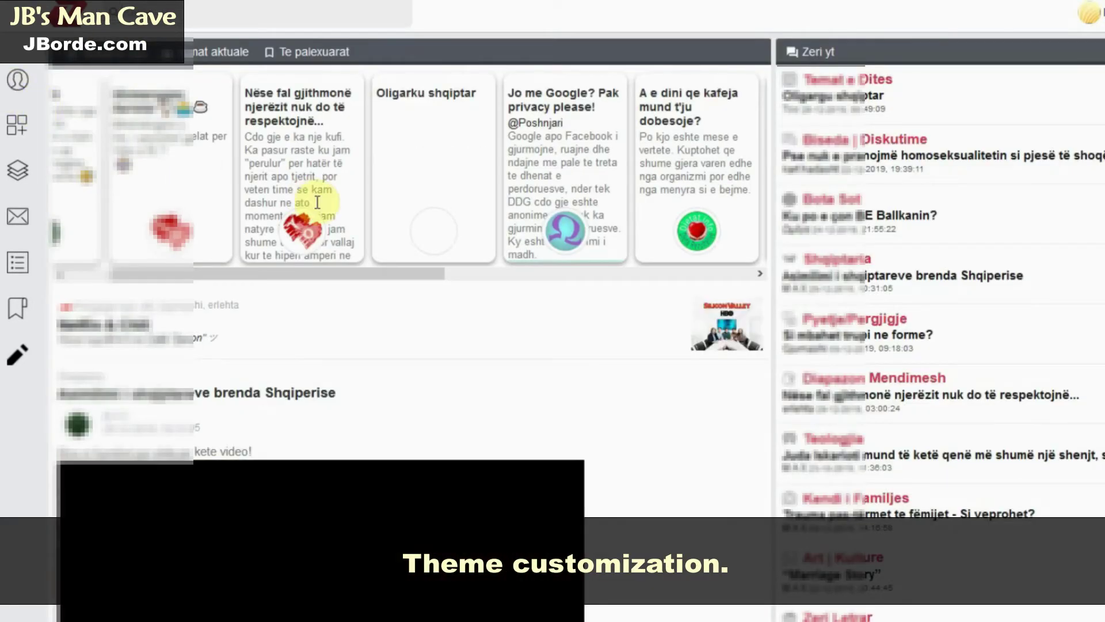
# Open the Biseda | Diskutime board from the board index
pyautogui.click(885, 142)
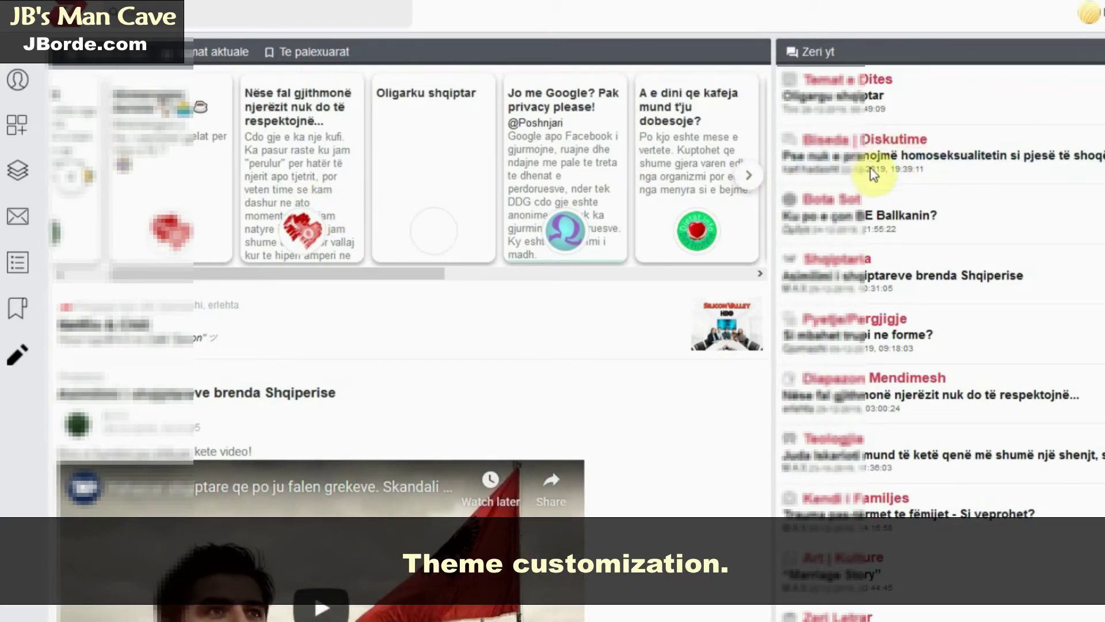
pyautogui.scroll(-3, 864, 176)
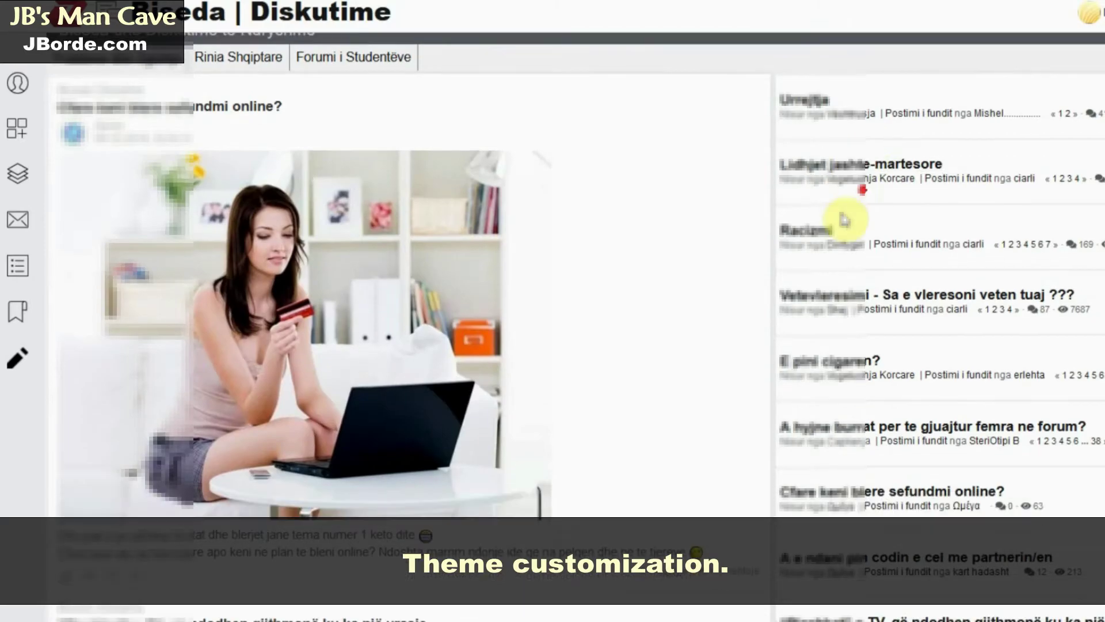
pyautogui.scroll(-4, 864, 190)
pyautogui.scroll(-4, 855, 216)
pyautogui.scroll(-3, 842, 229)
pyautogui.scroll(-3, 842, 229)
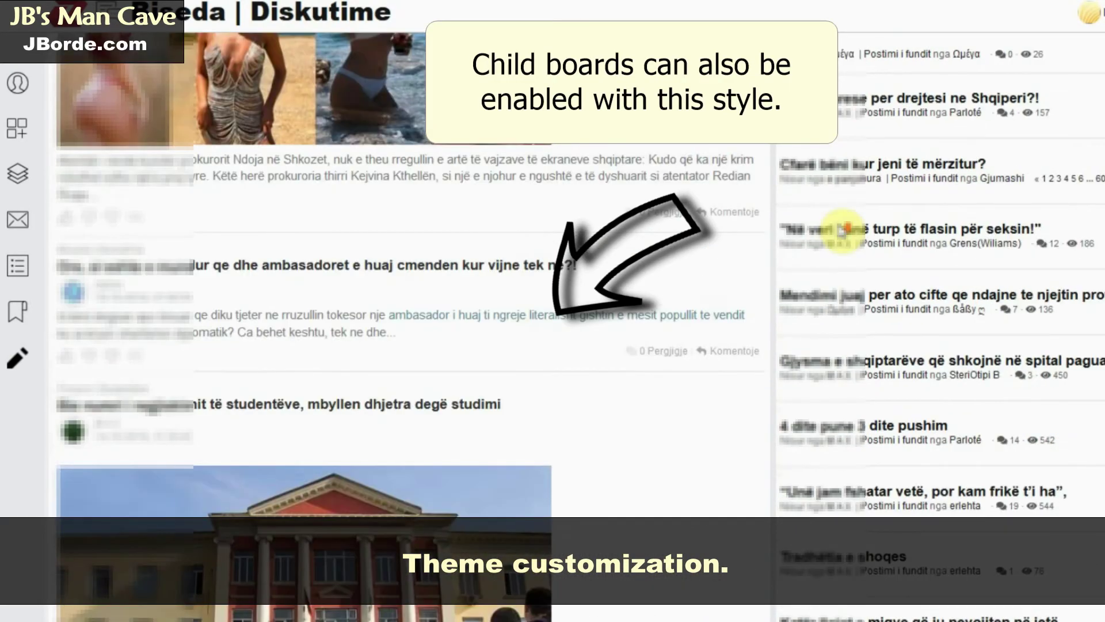
pyautogui.scroll(-4, 843, 229)
pyautogui.scroll(-3, 843, 229)
pyautogui.scroll(-3, 842, 231)
pyautogui.scroll(4, 842, 229)
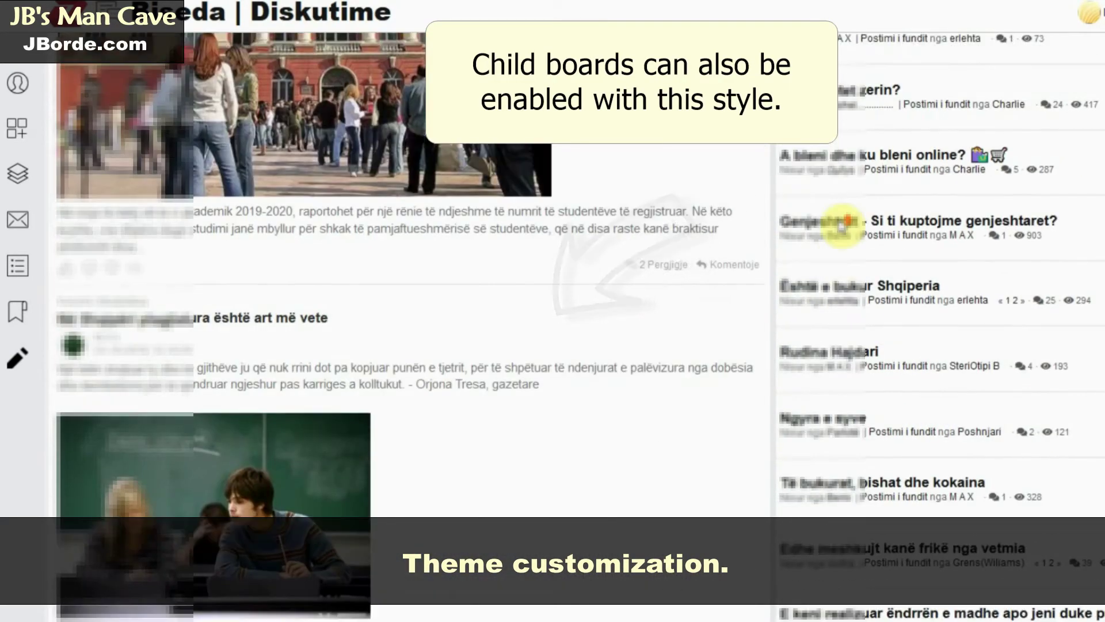
pyautogui.scroll(4, 843, 224)
pyautogui.scroll(4, 842, 216)
pyautogui.scroll(4, 842, 207)
pyautogui.scroll(5, 843, 203)
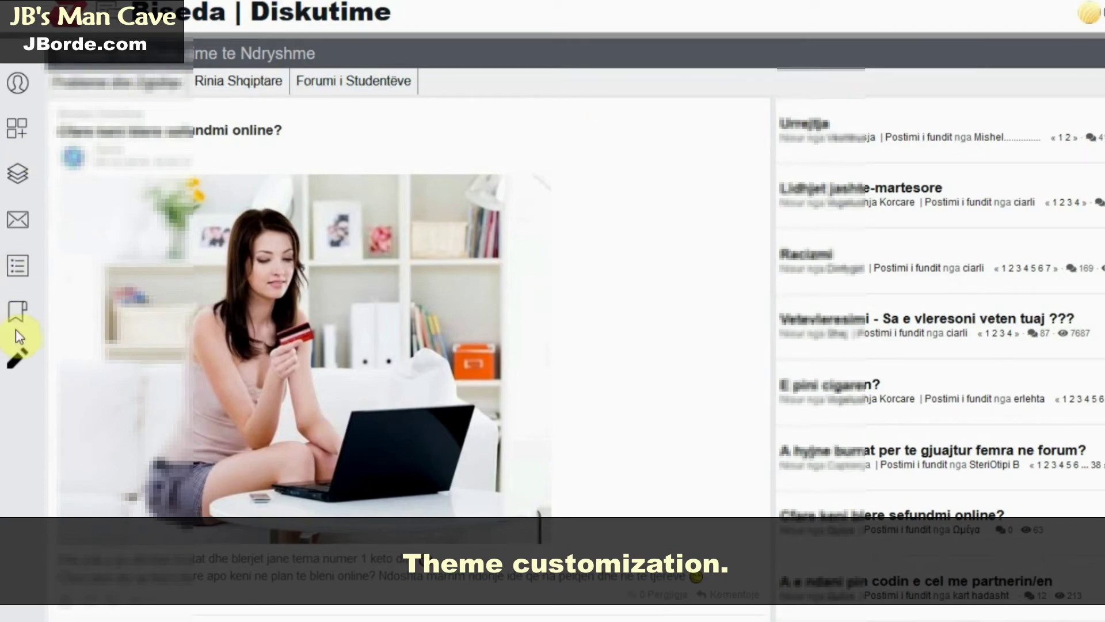
pyautogui.click(21, 364)
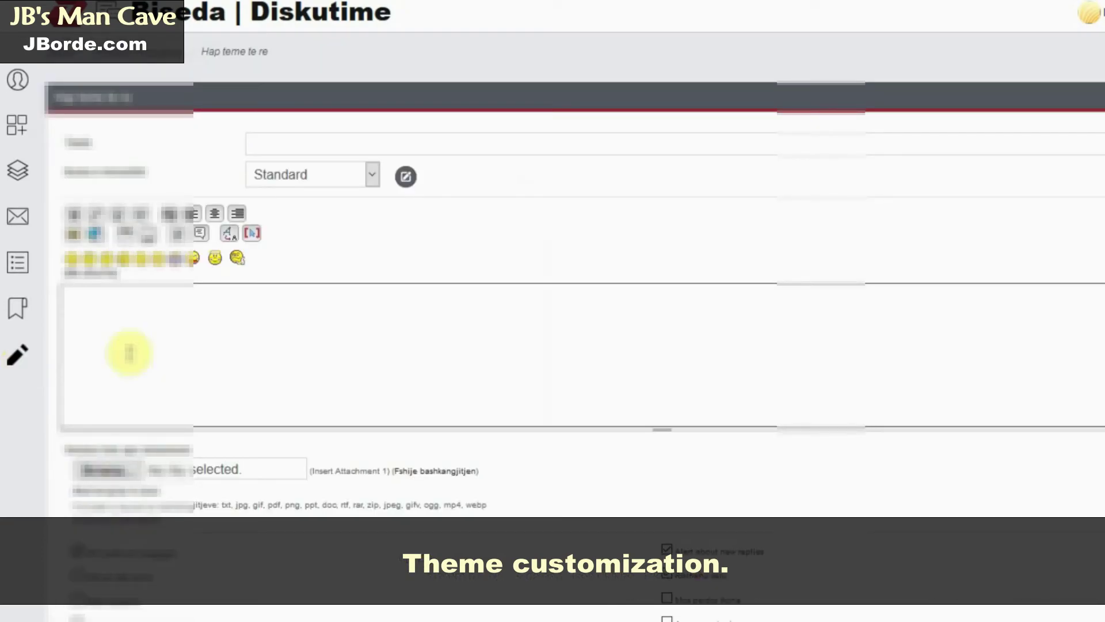
pyautogui.scroll(-1, 139, 371)
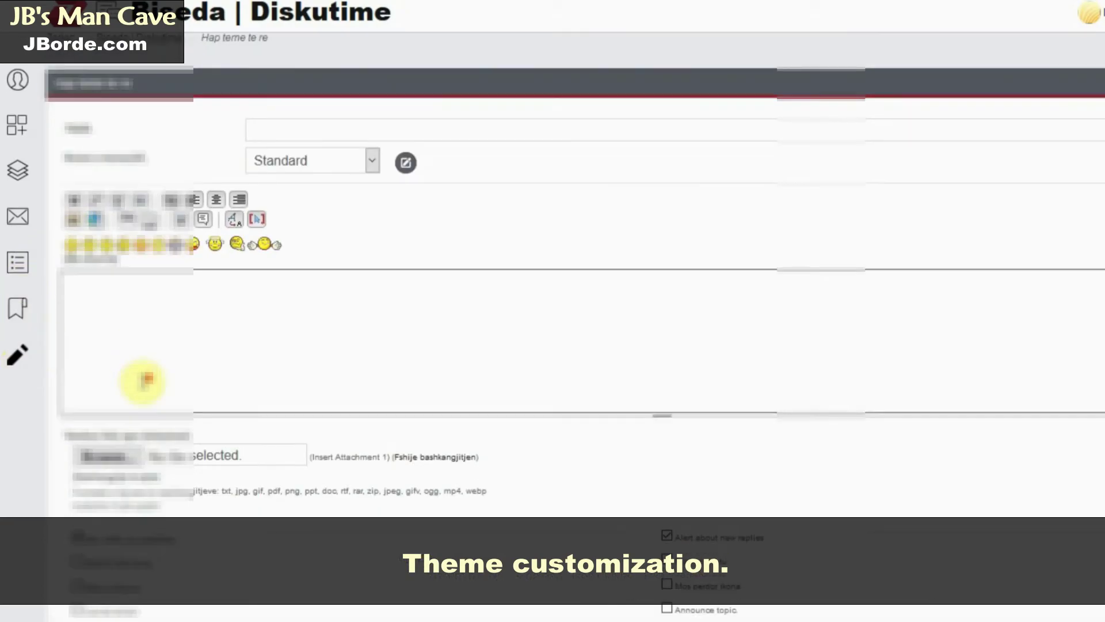
pyautogui.scroll(1, 44, 324)
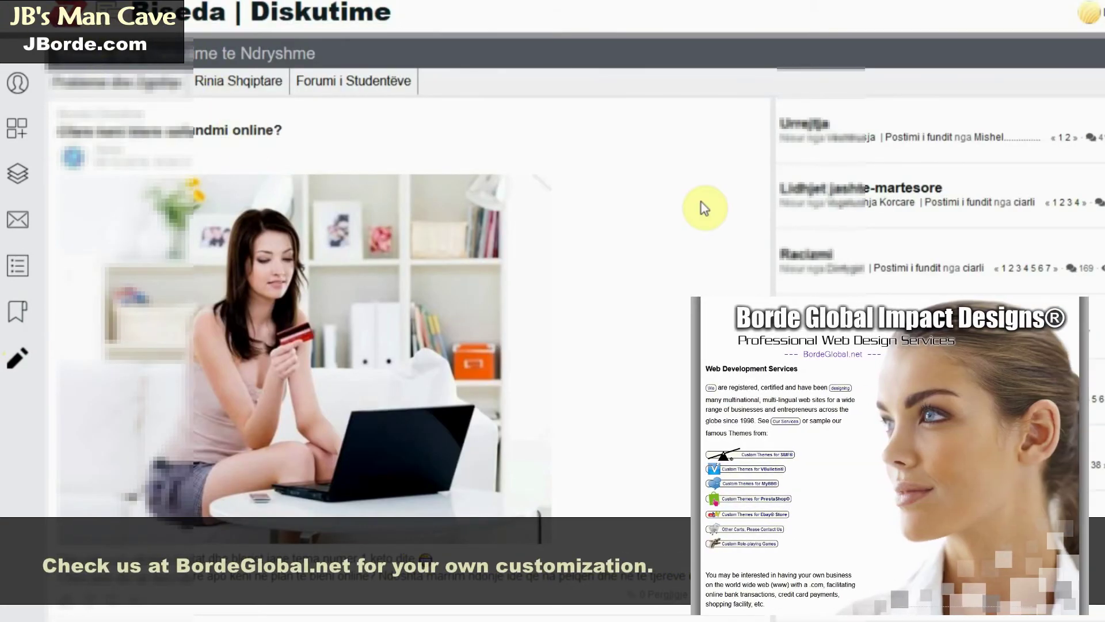
# Open the 'Lidhjet jashte-martesore' topic from the sidebar list
pyautogui.click(820, 201)
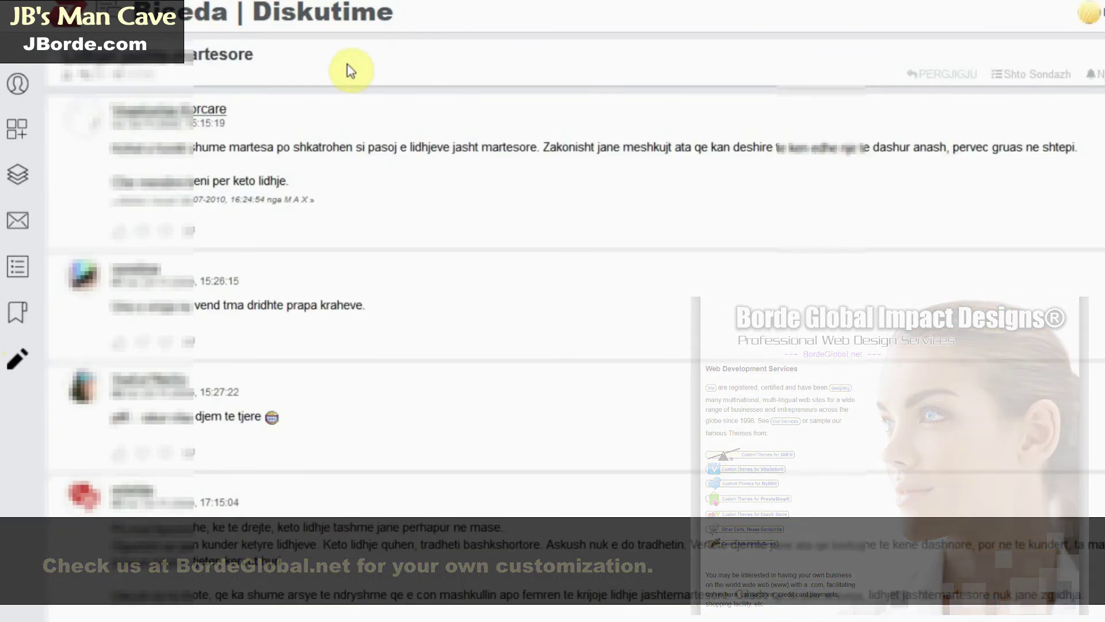
pyautogui.scroll(-2, 328, 128)
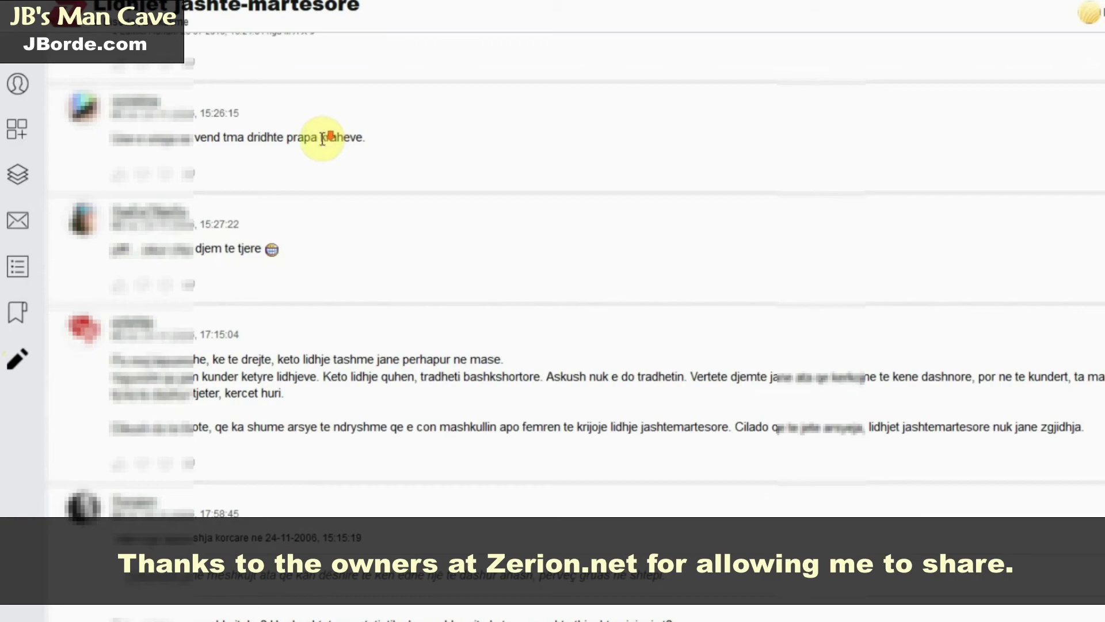
pyautogui.scroll(-1, 324, 138)
pyautogui.scroll(4, 323, 138)
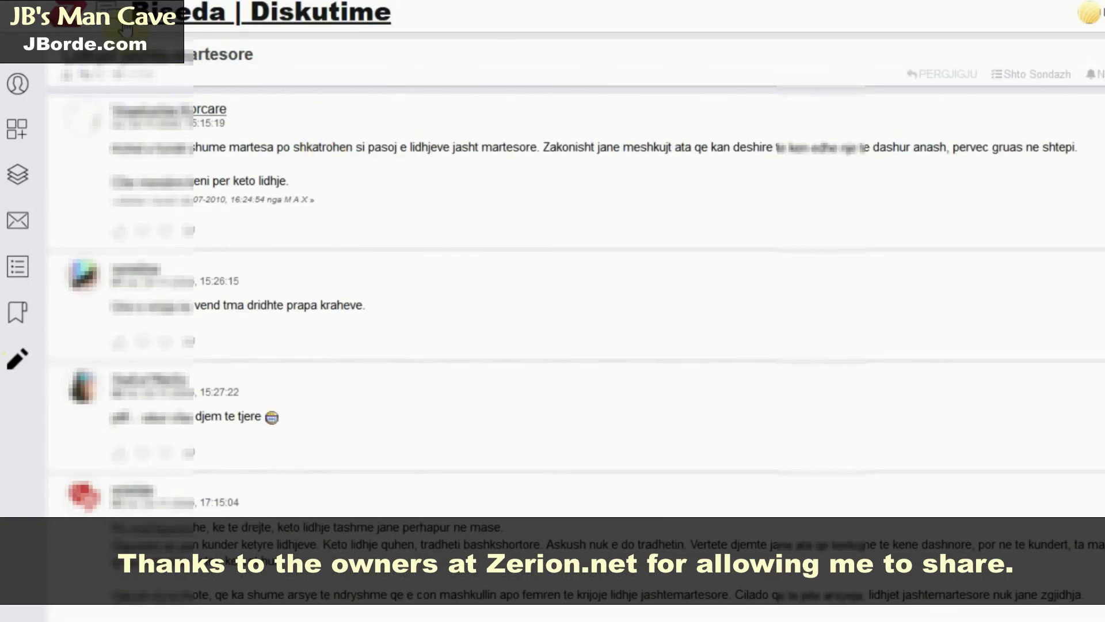
pyautogui.scroll(-5, 141, 117)
pyautogui.scroll(-5, 141, 117)
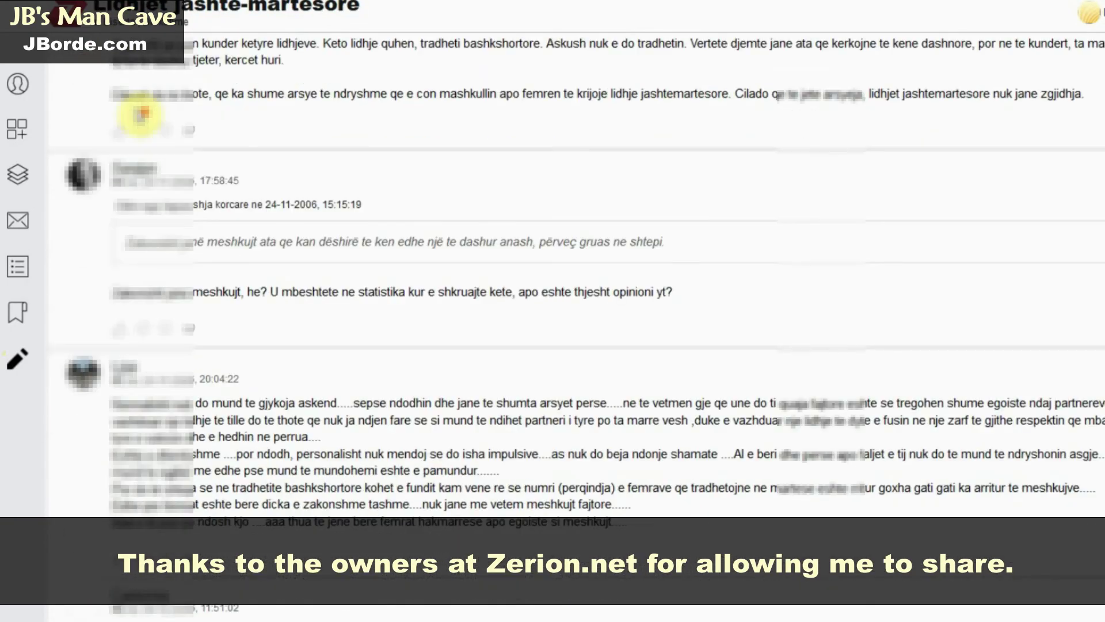